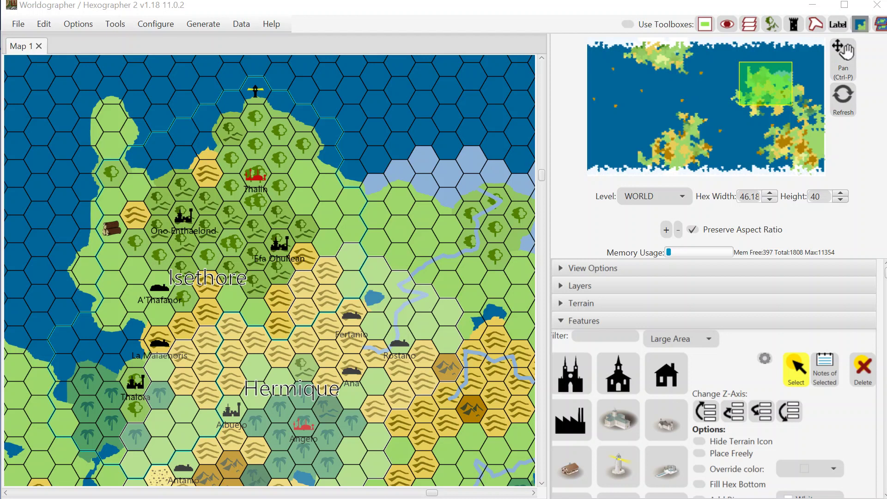
Step: Refresh the map display and collapse the Features palette
left_click(843, 95)
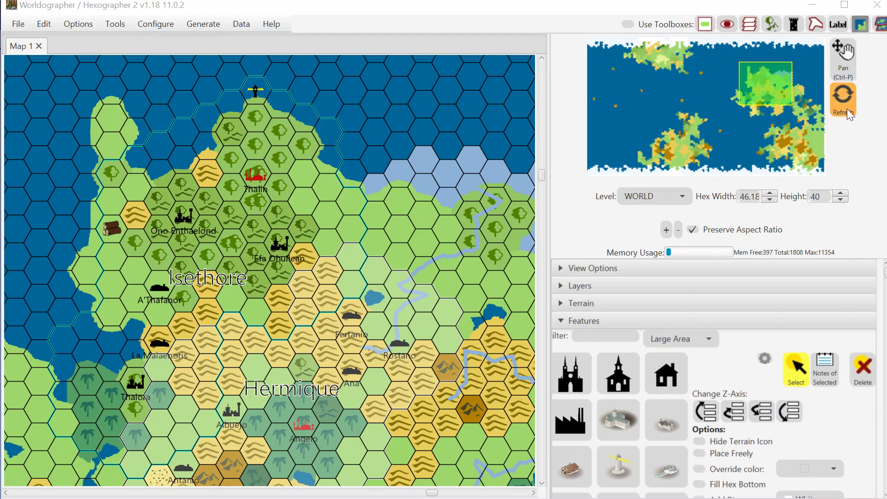
left_click(618, 321)
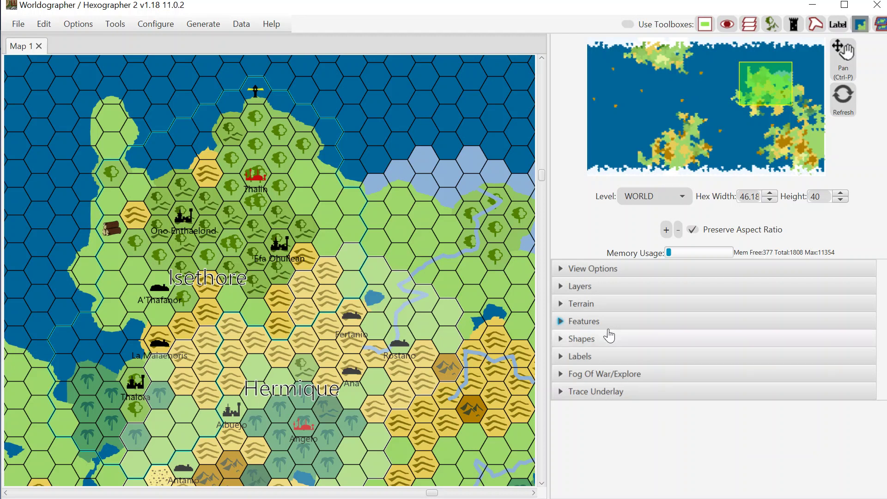
Step: Expand the Terrain palette and view the Generate menu's map, coast, river and nation options
left_click(599, 308)
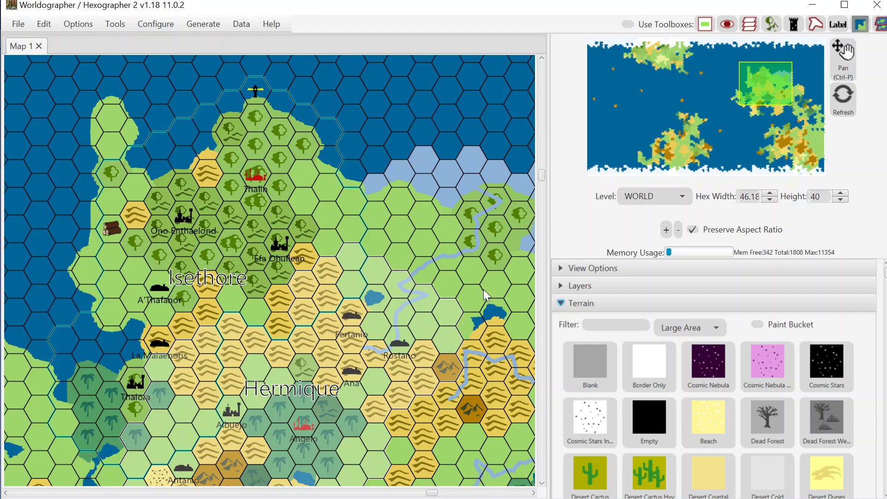
left_click(206, 23)
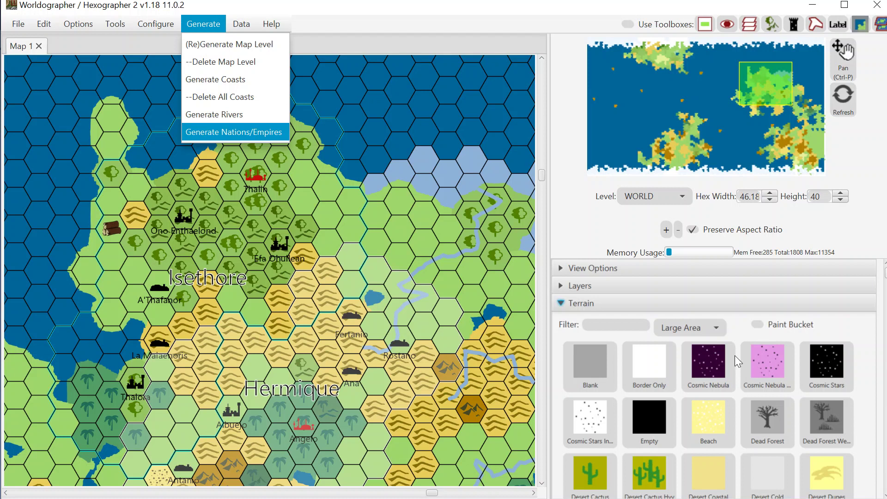
Step: Switch terrain to the Classic set and paint Water Sea over the northern ocean hexes
mouse_move(884, 273)
left_mouse_down()
mouse_move(883, 439)
mouse_move(883, 263)
left_mouse_up()
left_click(706, 326)
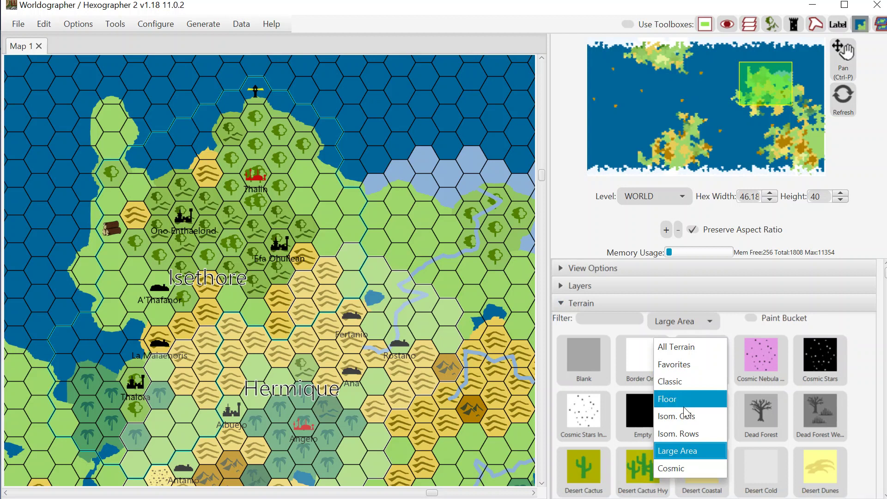
left_click(679, 381)
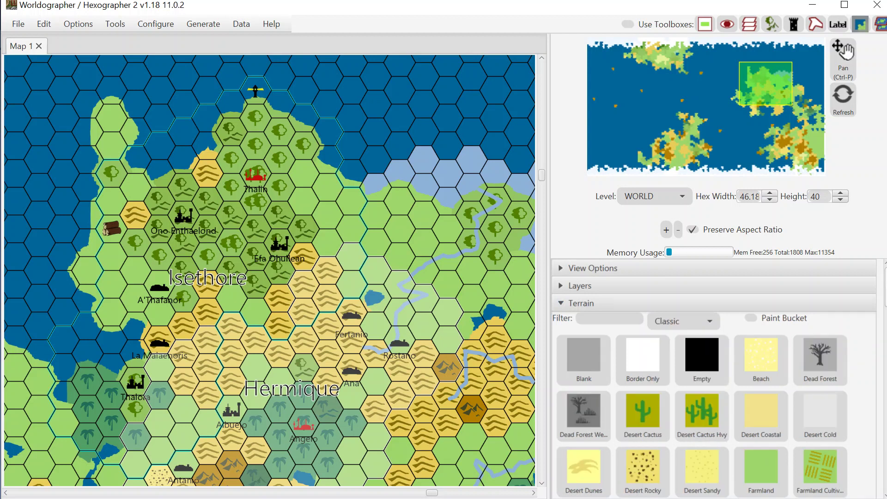
left_click_drag(884, 281, 882, 462)
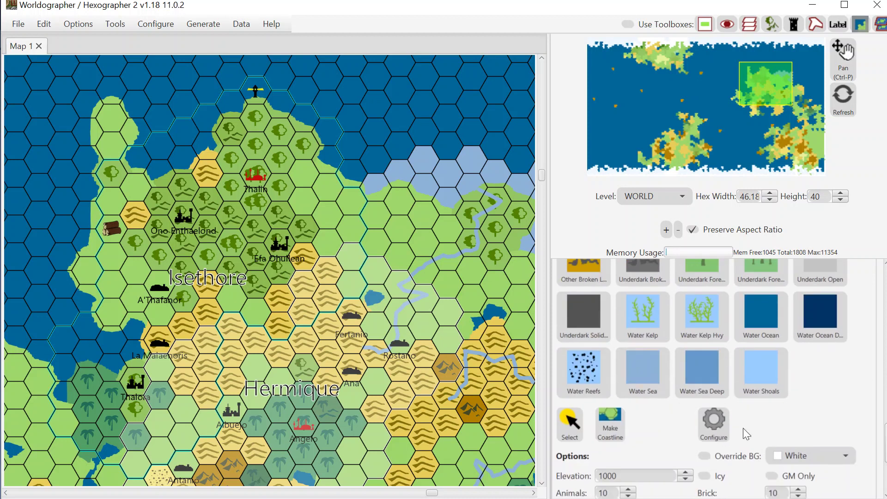
left_click(644, 383)
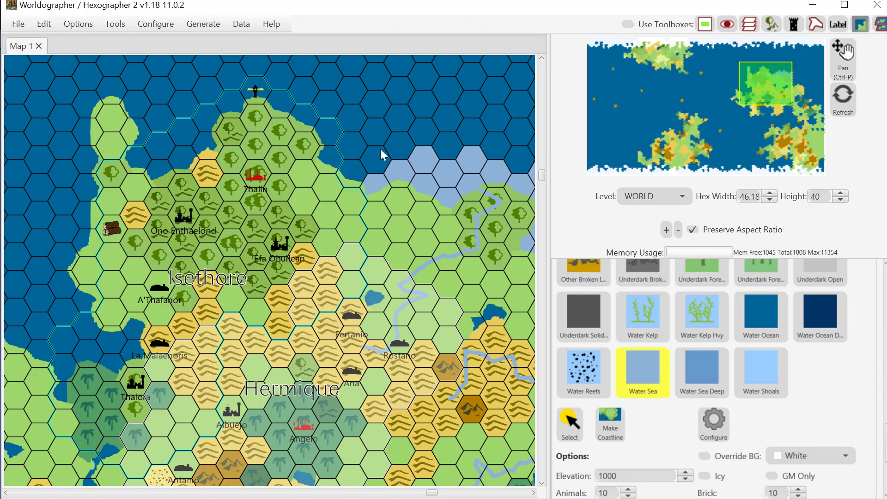
mouse_move(354, 170)
left_mouse_down()
mouse_move(391, 160)
mouse_move(382, 154)
left_mouse_up()
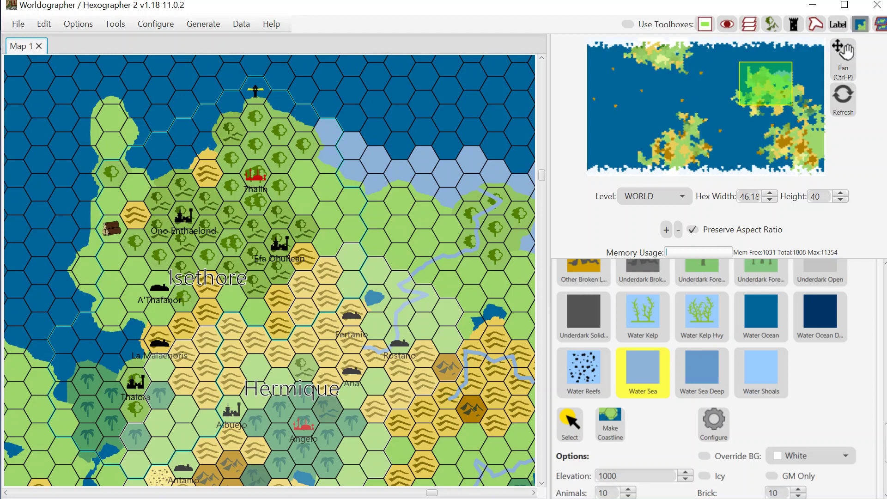
scroll(759, 426, "down", 3)
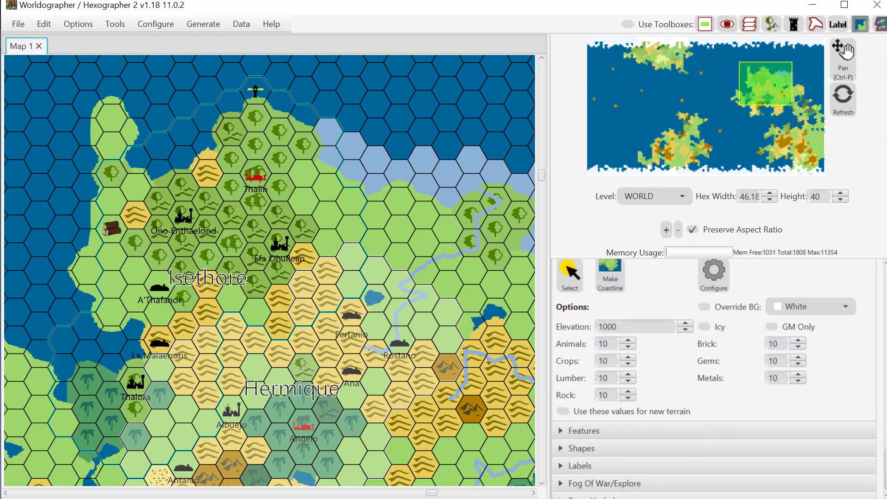
left_click(757, 421)
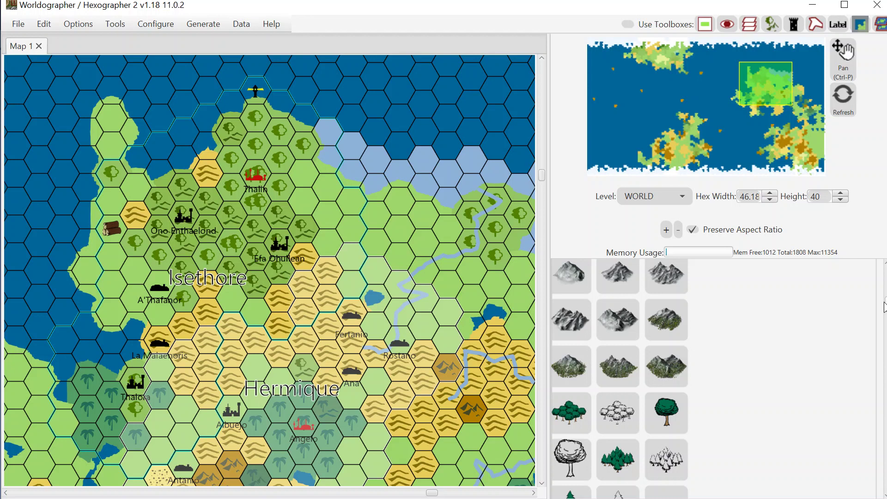
Step: Place a Classic pyramid on the desert hex south-east of Rostario and select it
scroll(619, 379, "up", 5)
scroll(695, 402, "up", 5)
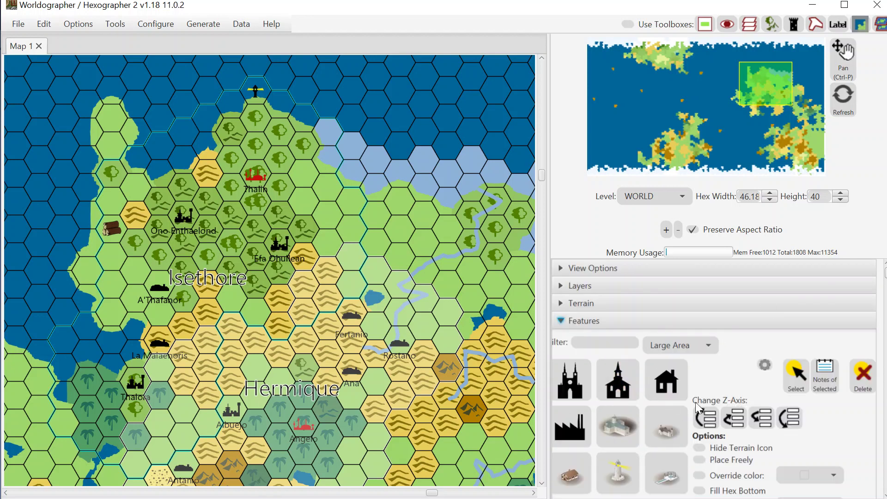
left_click(677, 337)
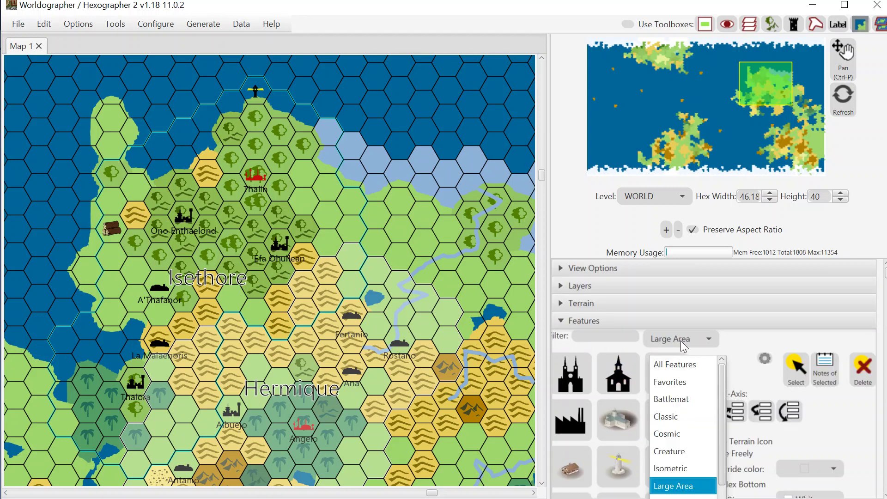
left_click(679, 416)
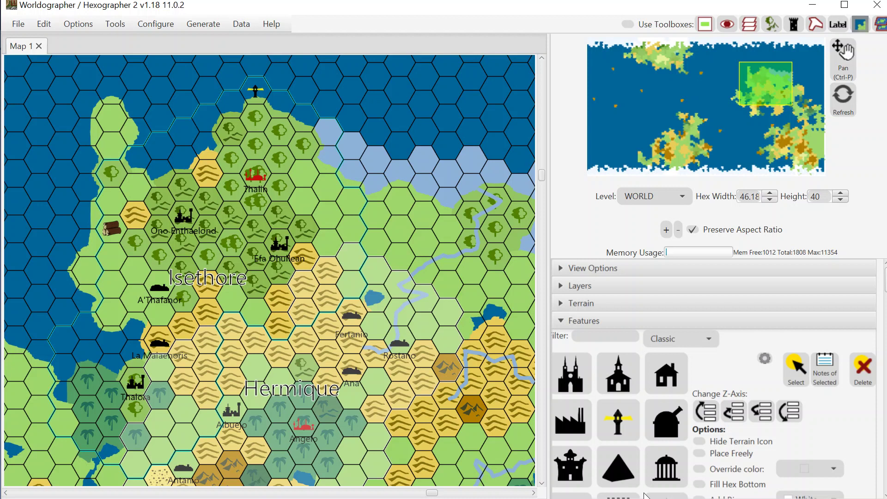
left_click(601, 469)
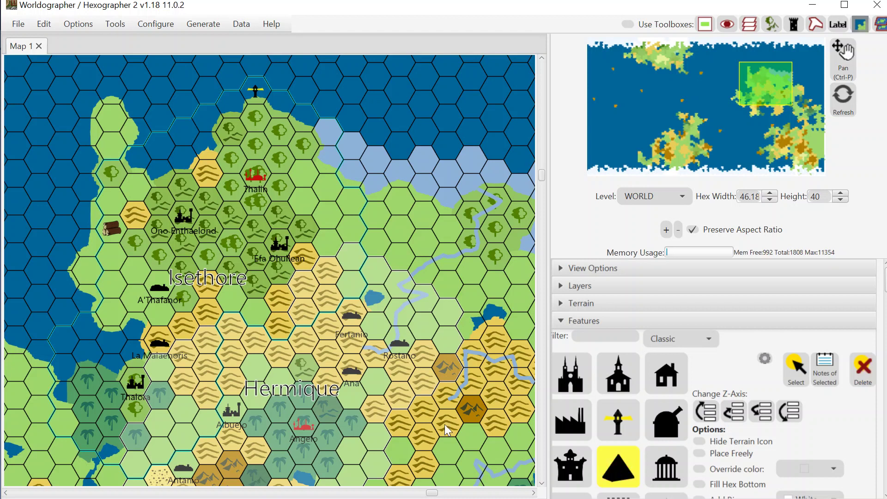
left_click(425, 390)
left_click(797, 379)
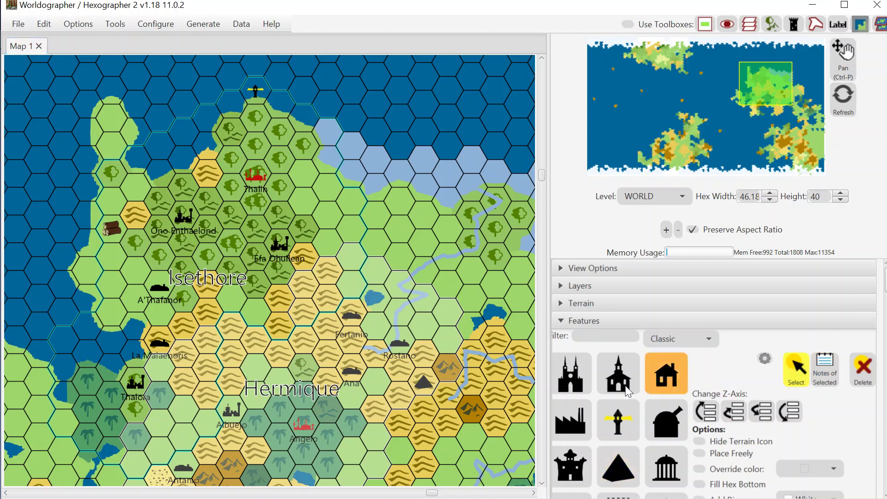
left_click(426, 383)
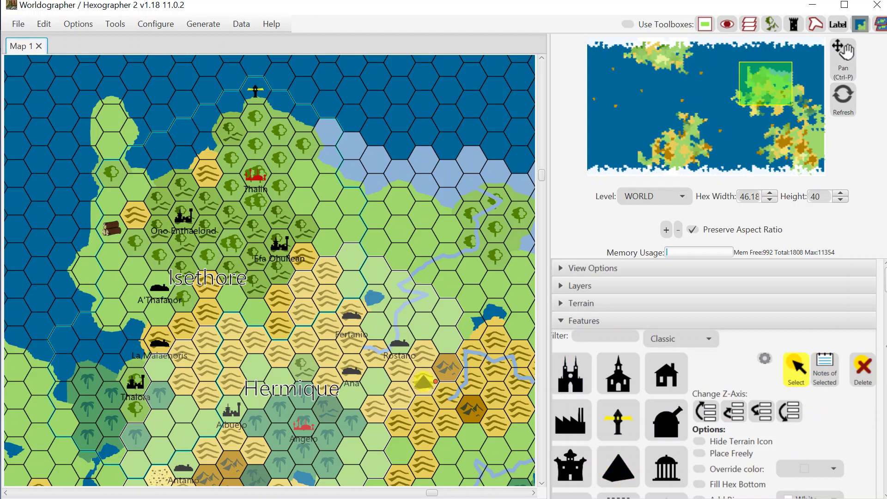
Step: Read the pyramid's note in the centre of the screen, close it, and pick the church feature
left_click(825, 379)
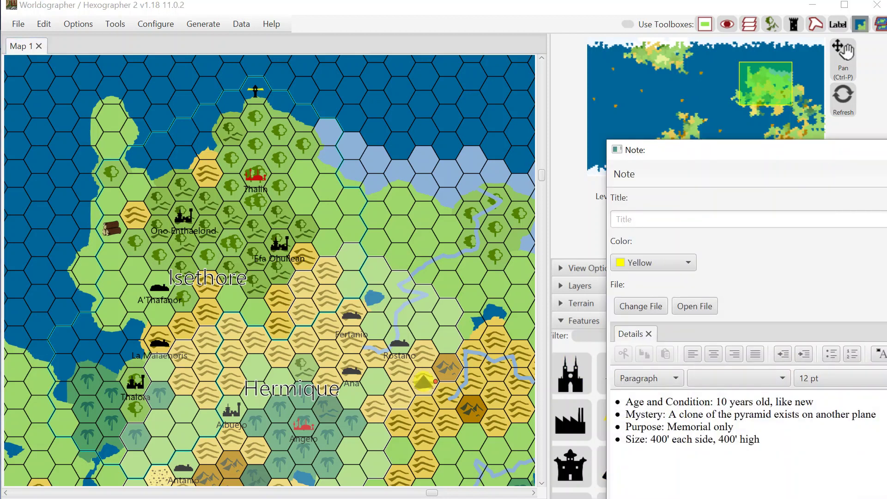
left_click_drag(880, 151, 483, 32)
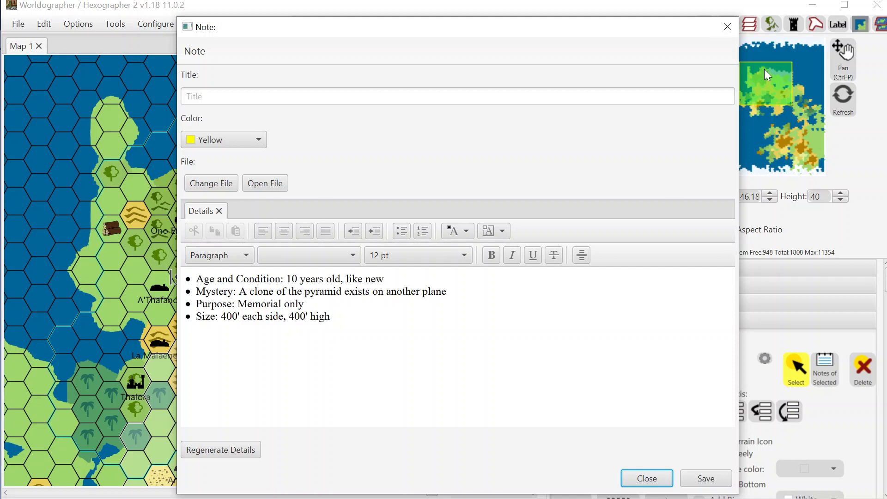
left_click(726, 26)
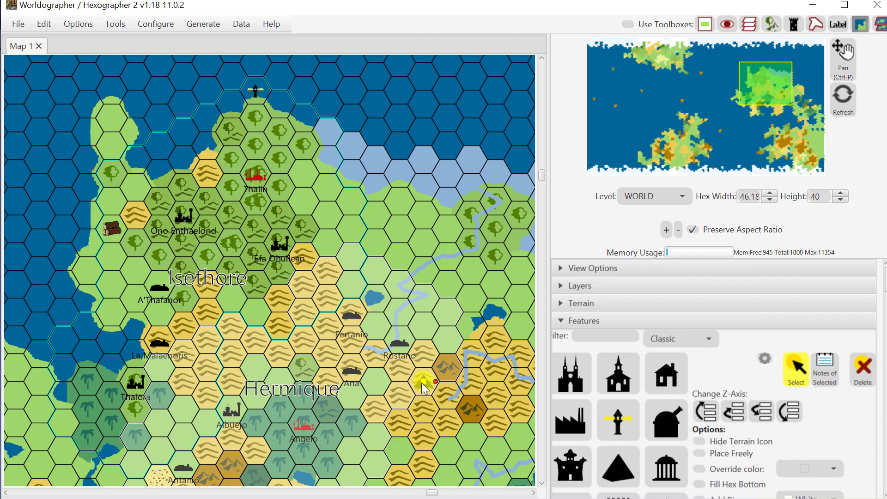
left_click(614, 370)
Step: Collapse Features and scroll the Shapes settings from stroke and fill down to Closure Type
left_click(587, 322)
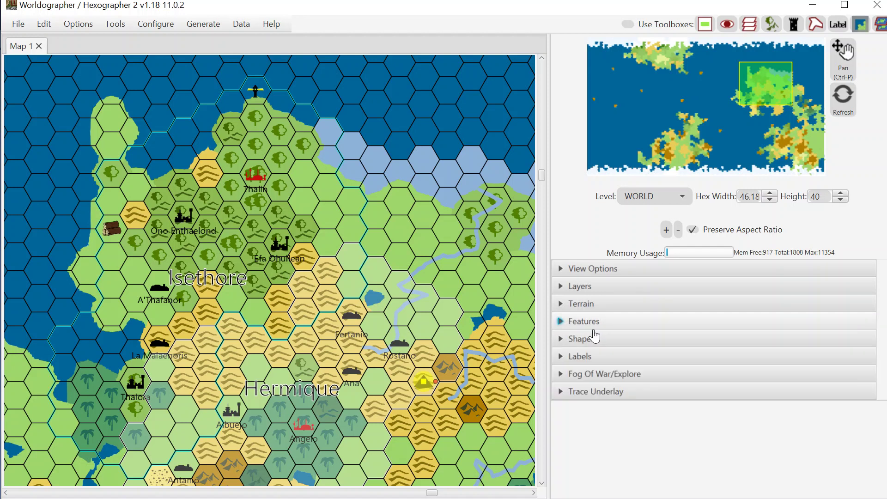
left_click(589, 339)
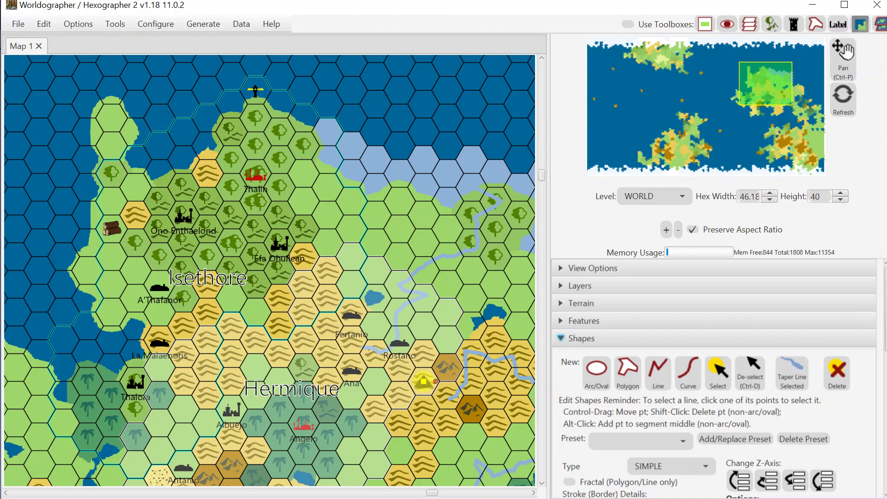
scroll(716, 378, "down", 3)
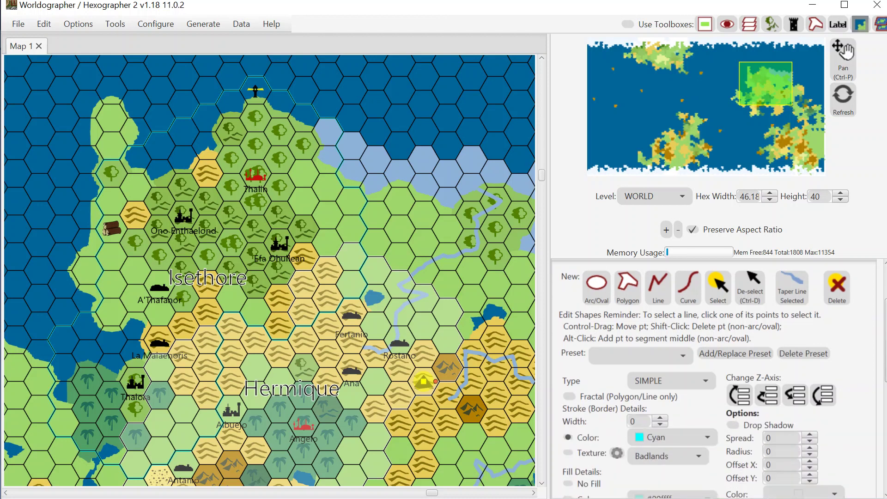
scroll(714, 378, "down", 1)
scroll(716, 379, "down", 3)
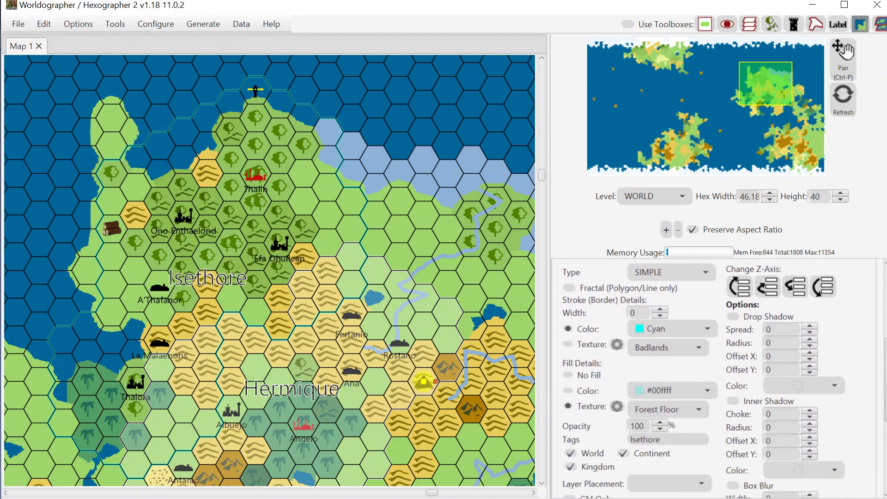
scroll(716, 378, "down", 6)
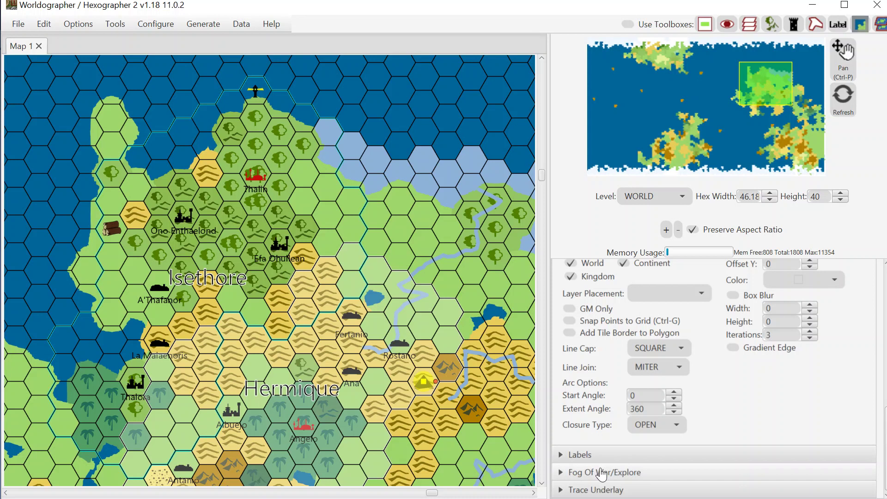
Step: Expand the Fog Of War/Explore section with its area selection, show and hide tools
left_click(600, 472)
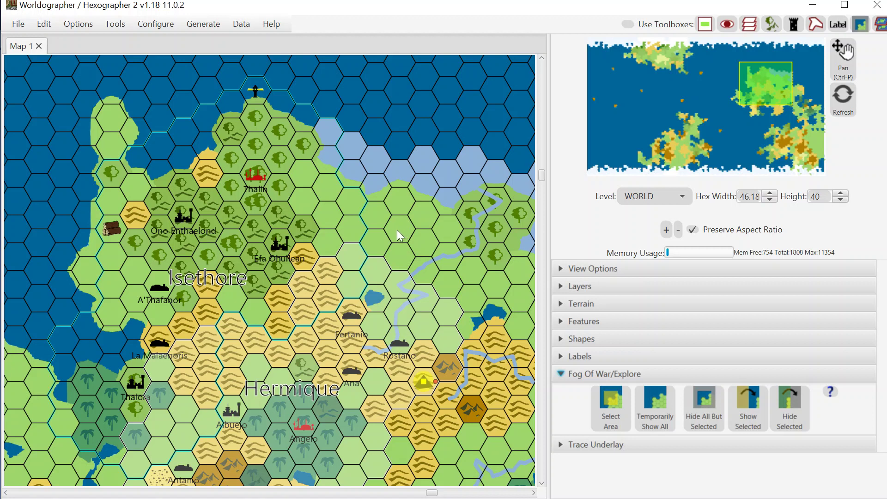
Step: Toggle GM Only on one hex, hiding other terrain, then reveal four neighbouring hexes
right_click(398, 231)
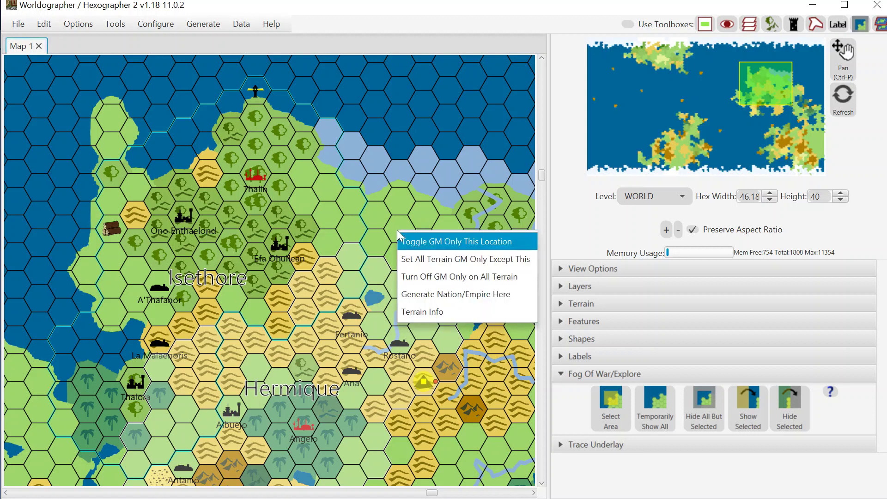
left_click(445, 263)
right_click(375, 245)
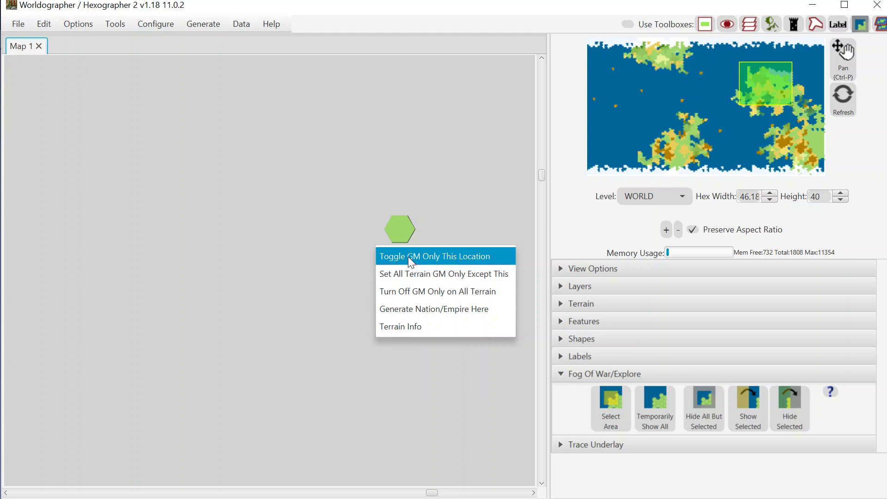
left_click(396, 256)
right_click(404, 256)
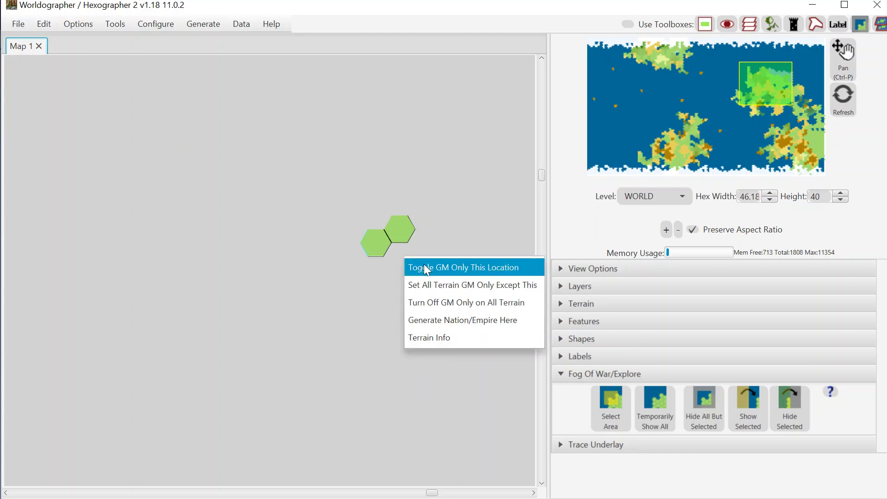
left_click(423, 265)
right_click(378, 267)
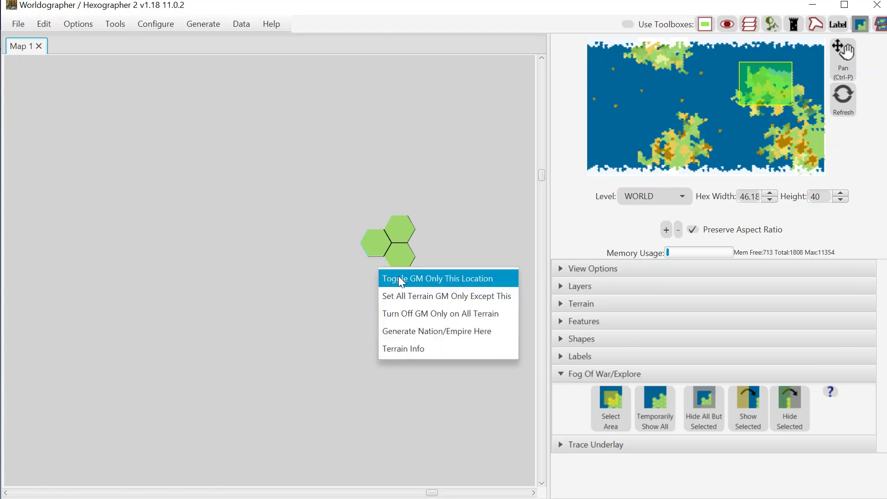
left_click(398, 276)
right_click(393, 279)
left_click(413, 289)
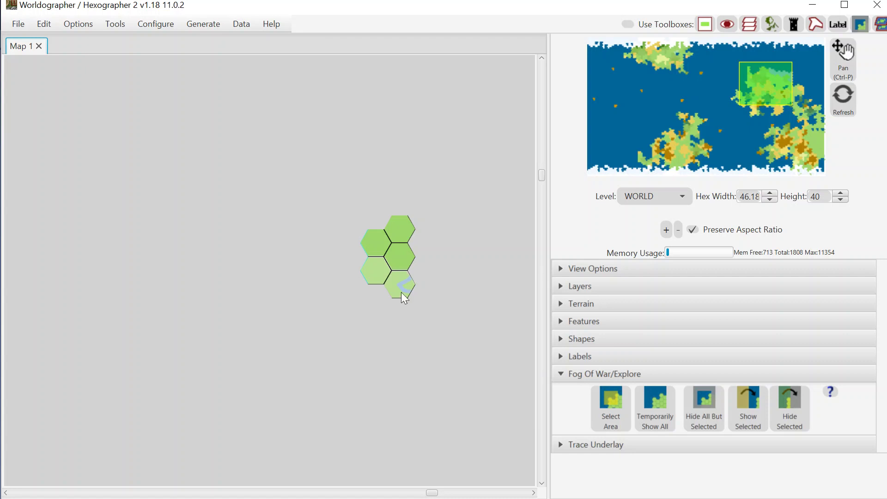
Step: Reveal one more hex, then turn off GM Only on all terrain
right_click(372, 295)
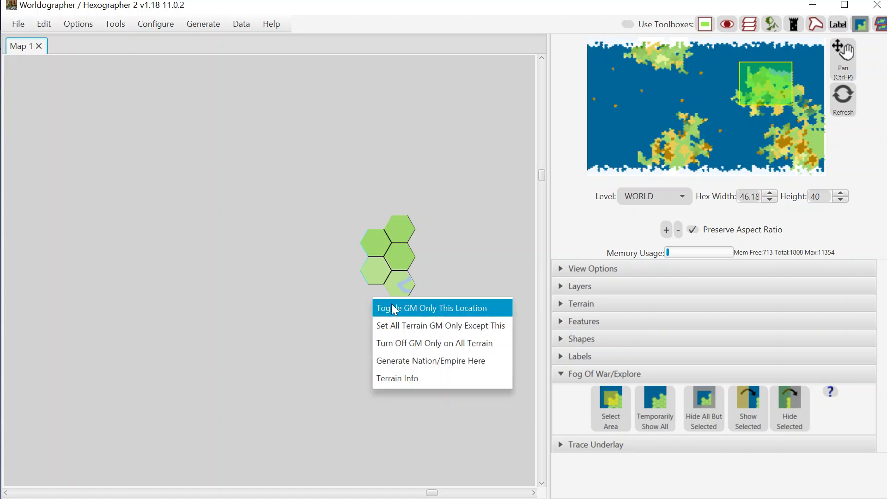
left_click(392, 306)
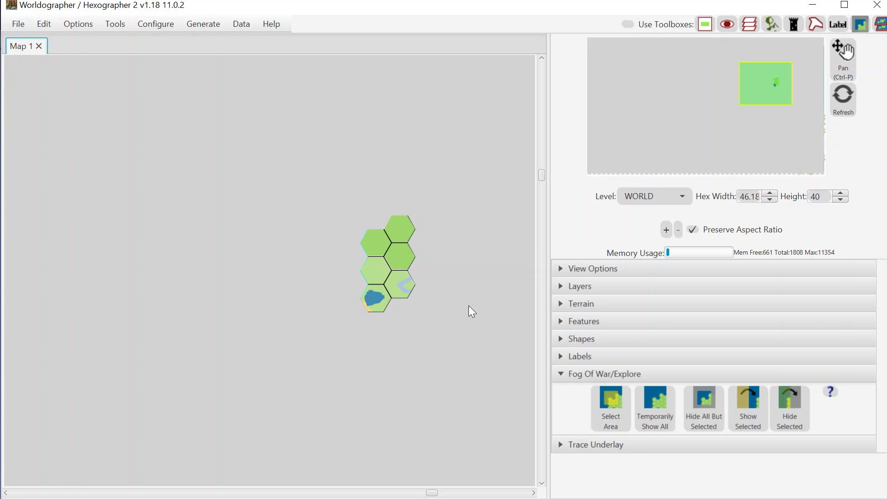
right_click(397, 311)
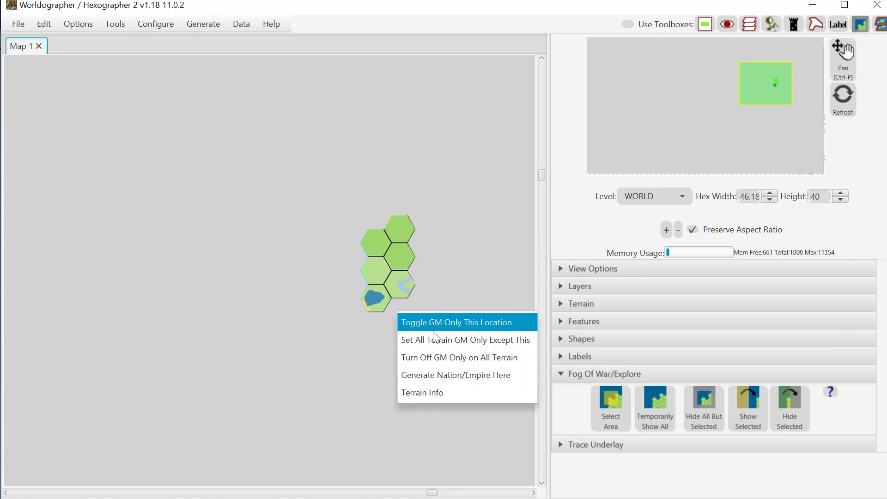
left_click(431, 357)
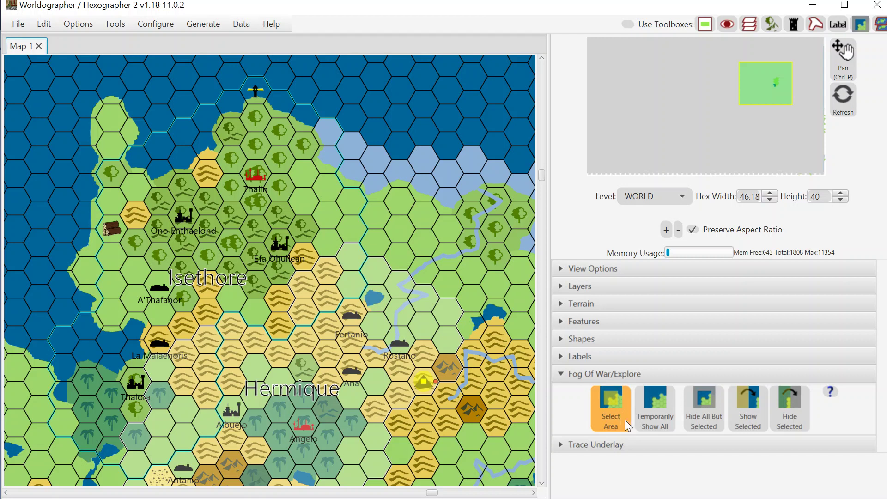
Step: Outline a six-point area around Isethore and fog everything outside it
left_click(606, 401)
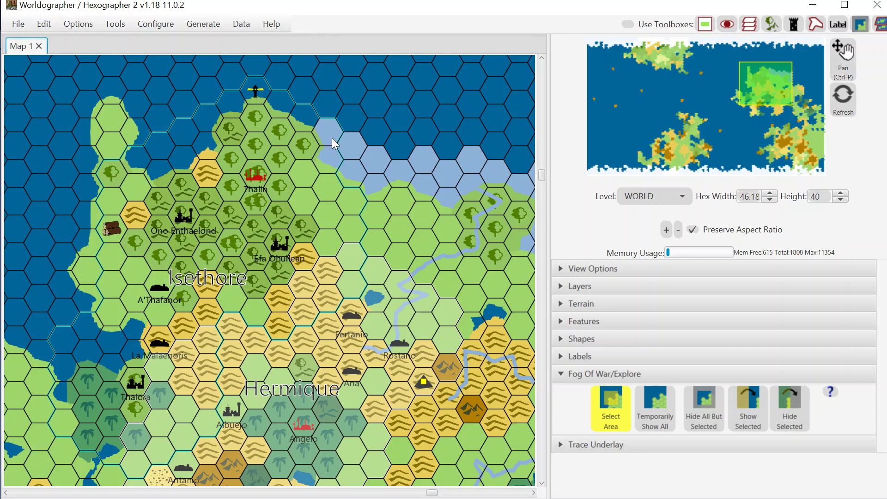
left_click(332, 190)
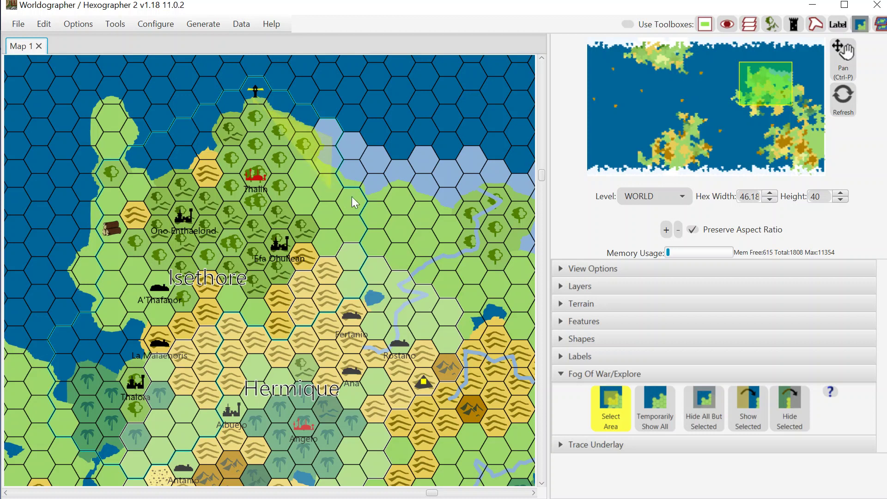
left_click(353, 284)
left_click(276, 325)
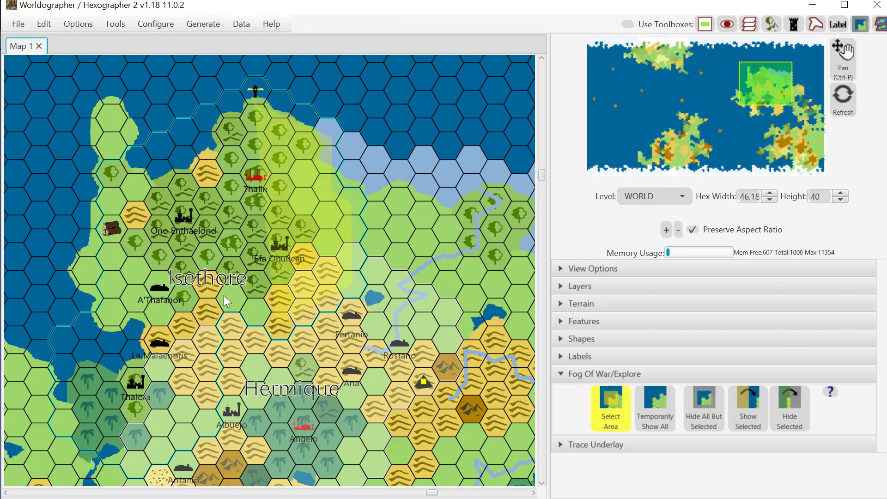
left_click(223, 300)
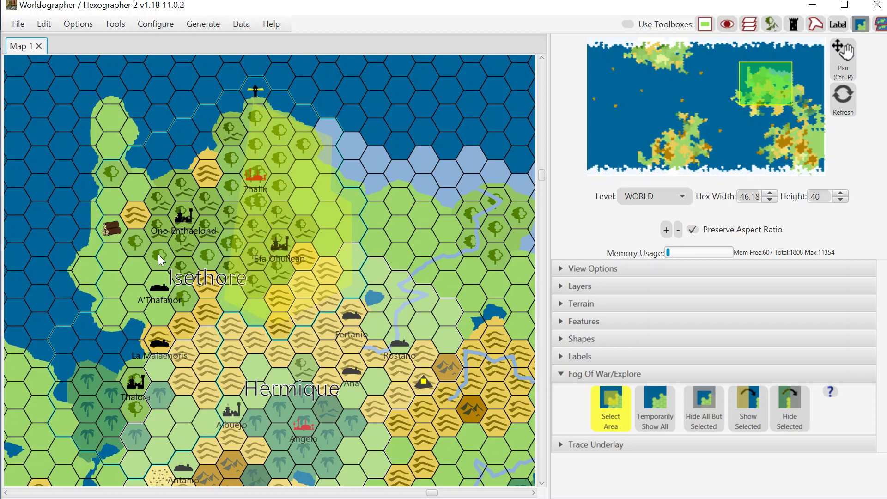
left_click(114, 249)
left_click(112, 167)
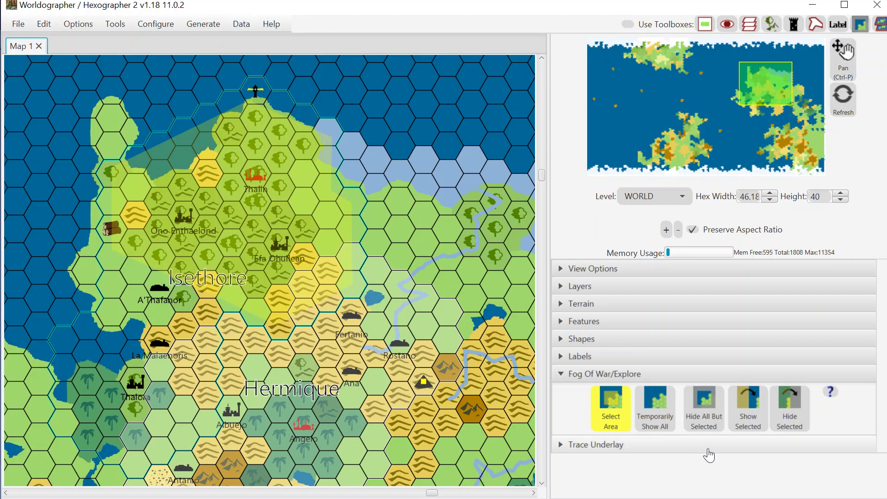
left_click(713, 418)
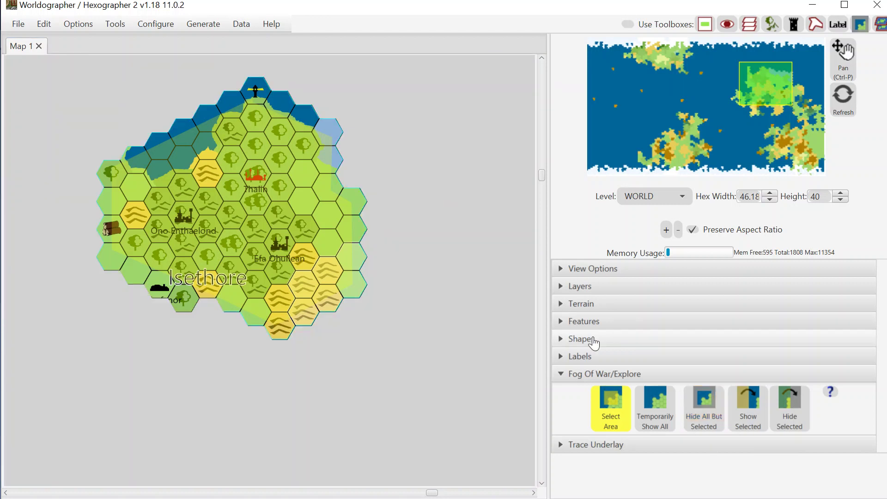
left_click(607, 399)
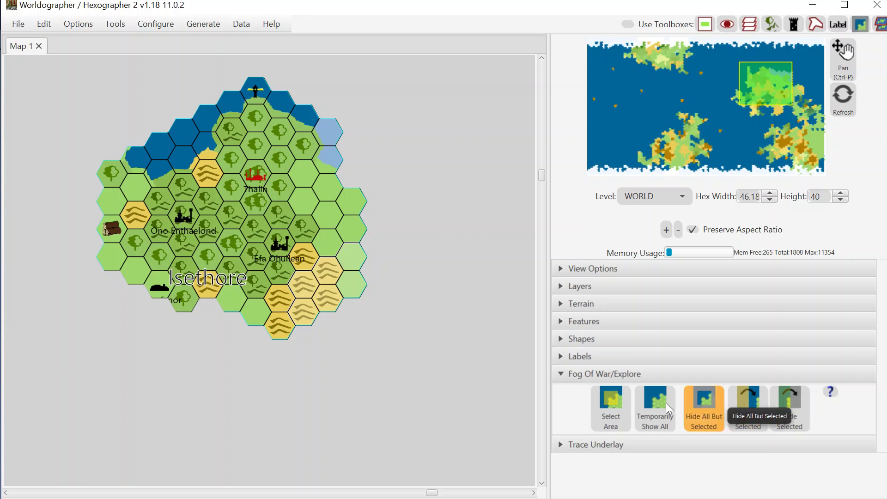
Step: Reveal the river hexes east of Isethore and re-hide a narrow strip at the far east edge
left_click(607, 406)
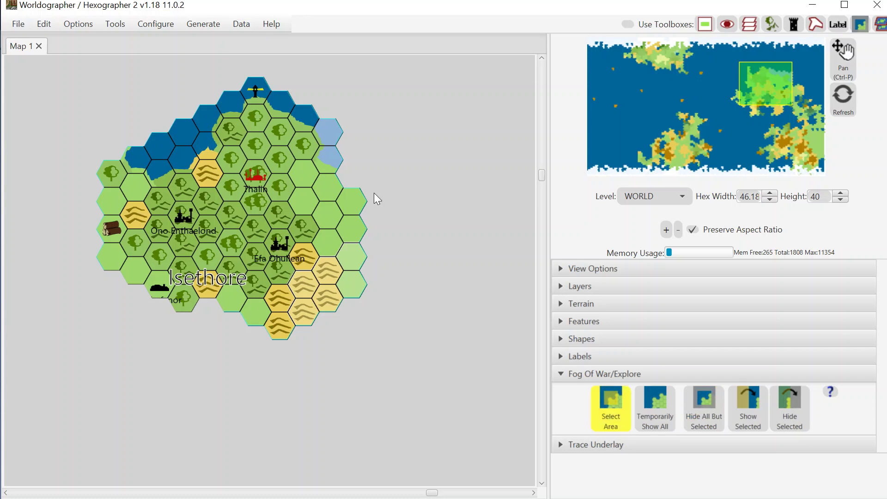
left_click_drag(374, 195, 455, 338)
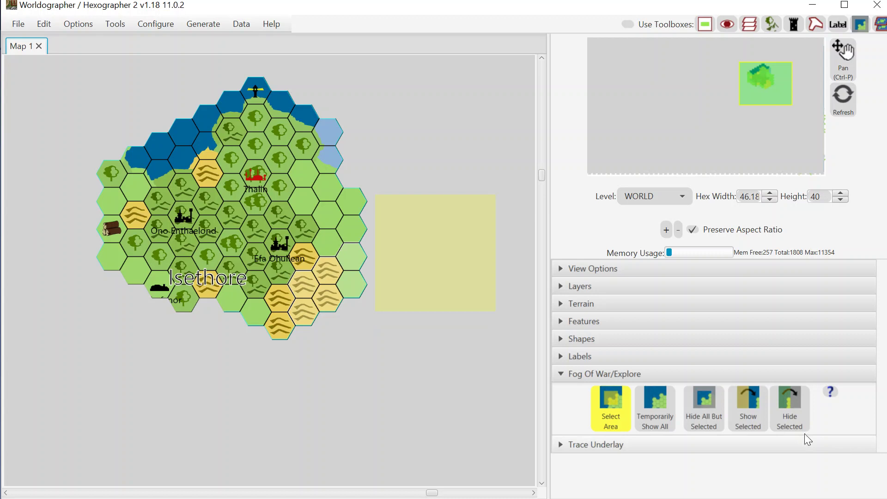
left_click(748, 413)
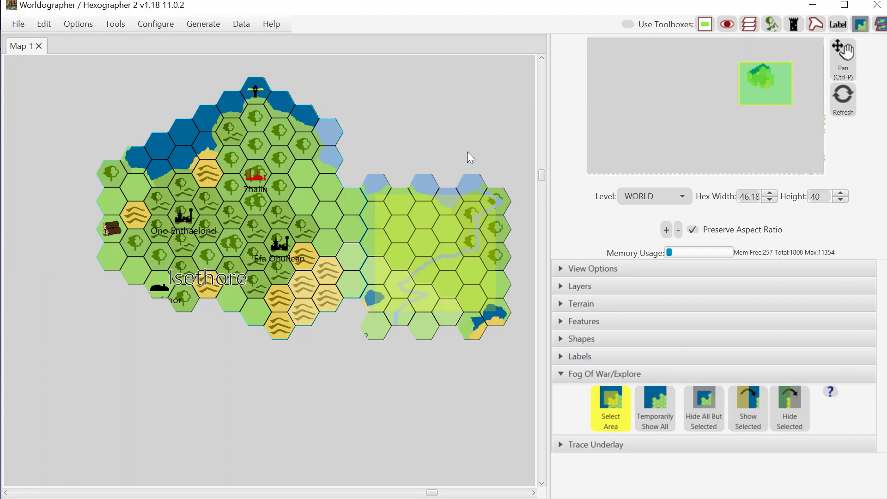
left_click_drag(468, 153, 507, 355)
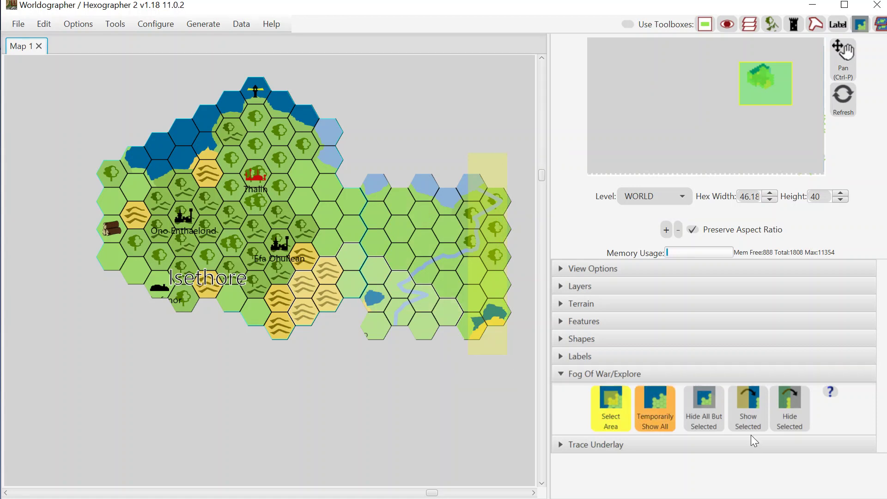
left_click(792, 409)
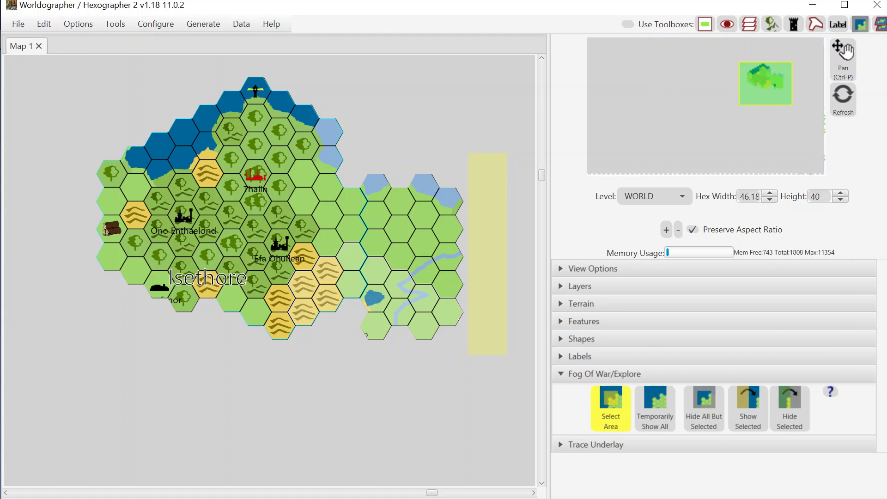
Step: With Temporarily Show All on, reveal the desert block southeast of Rostano, then turn the overlays off
left_click(661, 423)
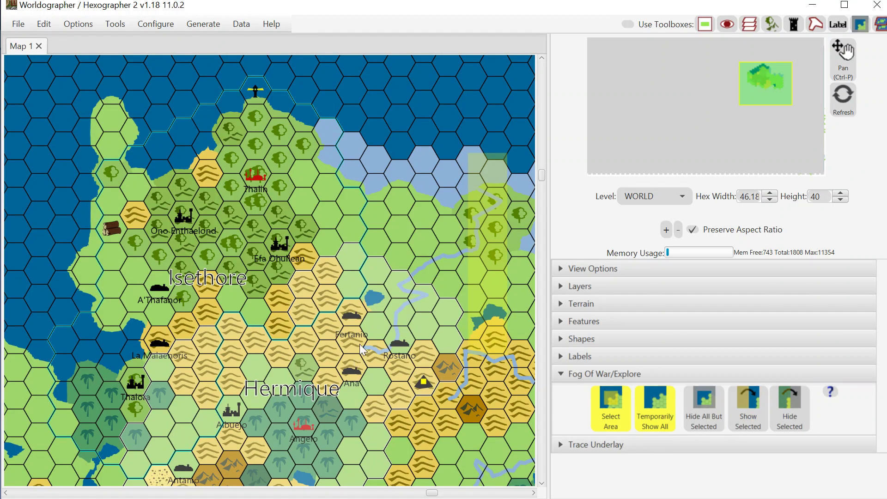
left_click_drag(360, 344, 497, 440)
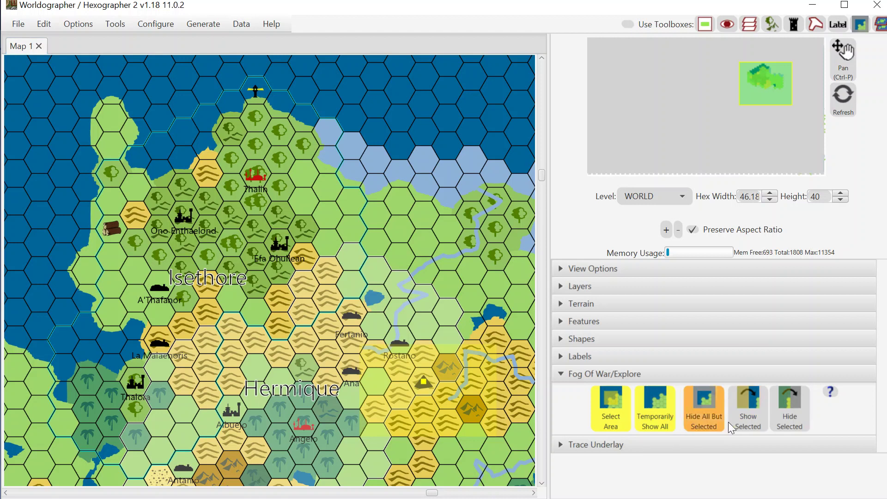
left_click(658, 422)
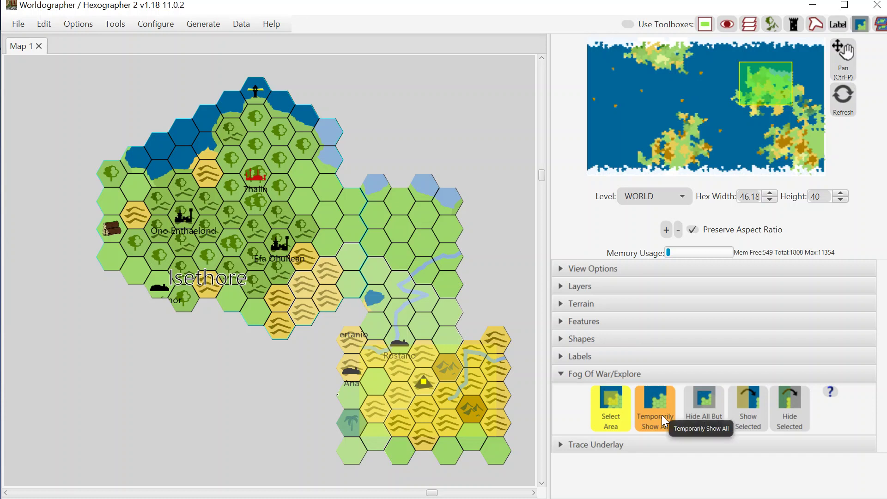
left_click(594, 404)
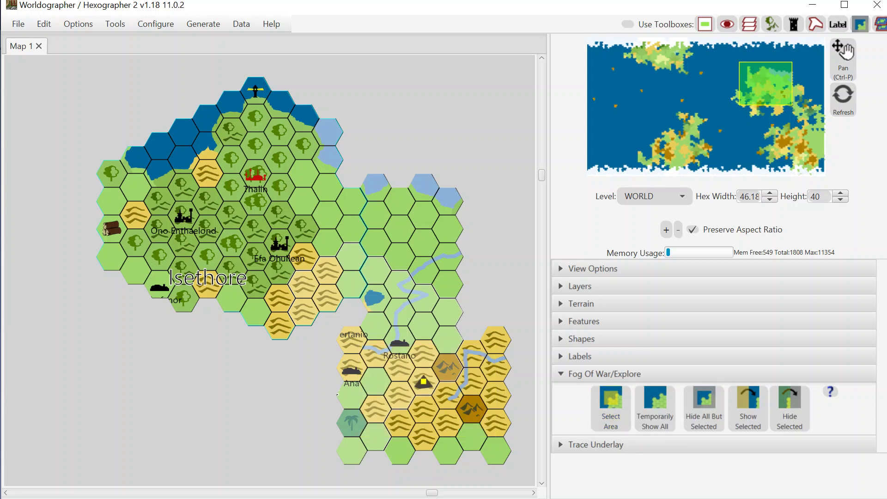
left_click(830, 392)
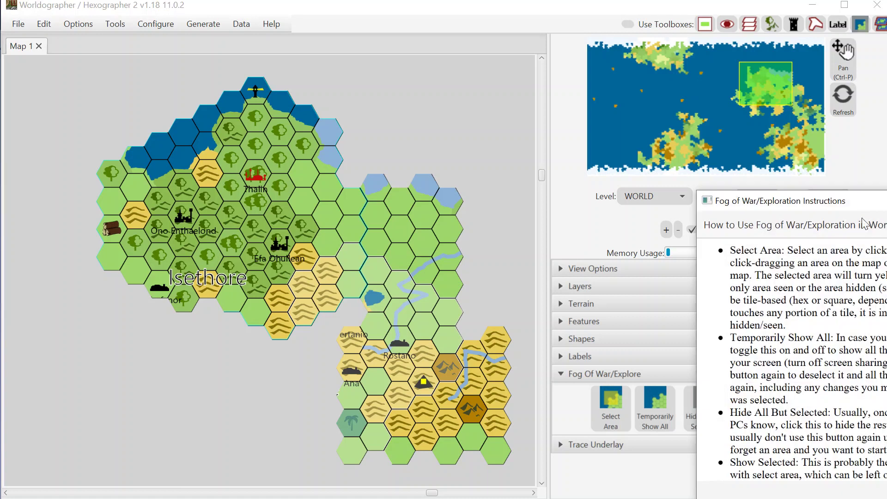
left_click_drag(868, 198, 587, 129)
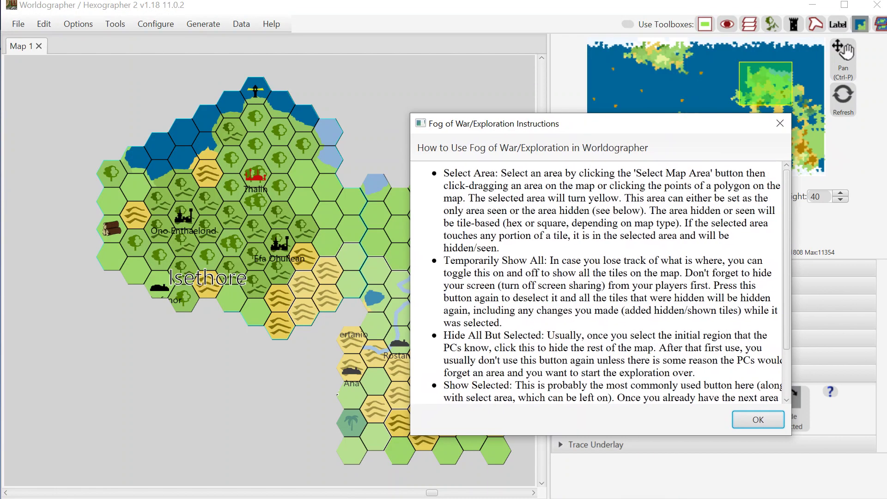
left_click(781, 123)
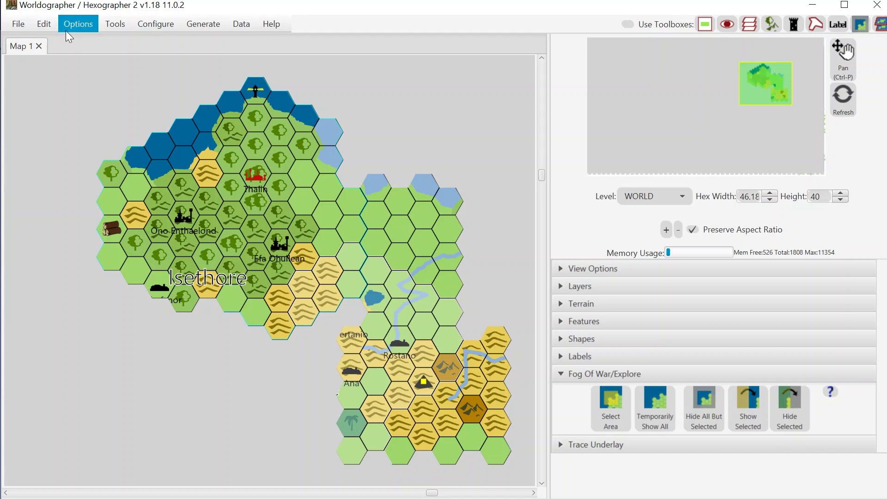
Step: Create a new 60×60 battlemat map holding a generated tavern
left_click(23, 29)
left_click(48, 80)
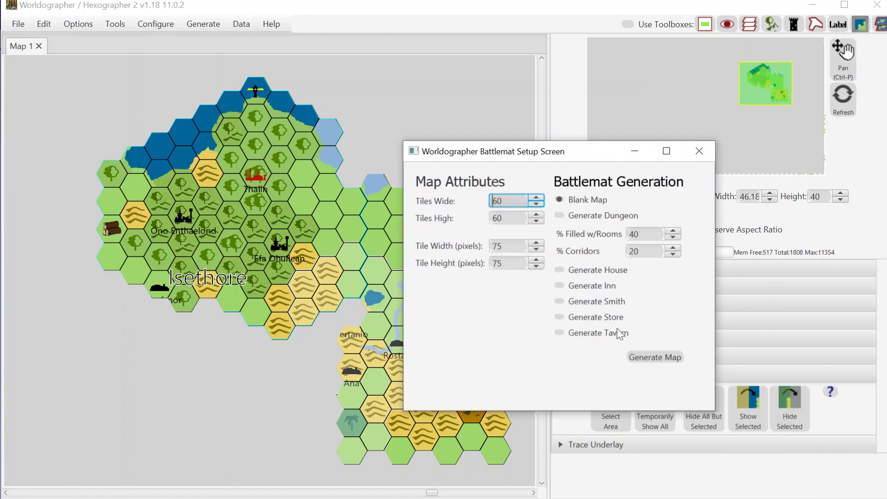
left_click(605, 332)
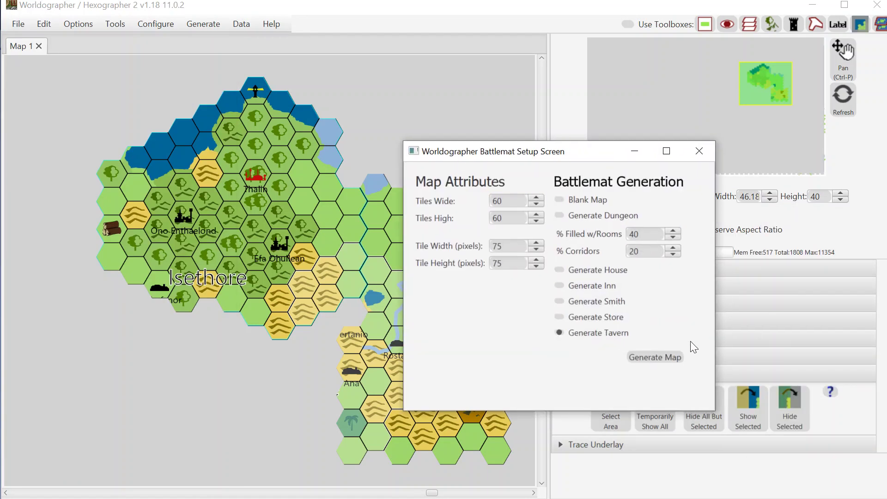
left_click(662, 358)
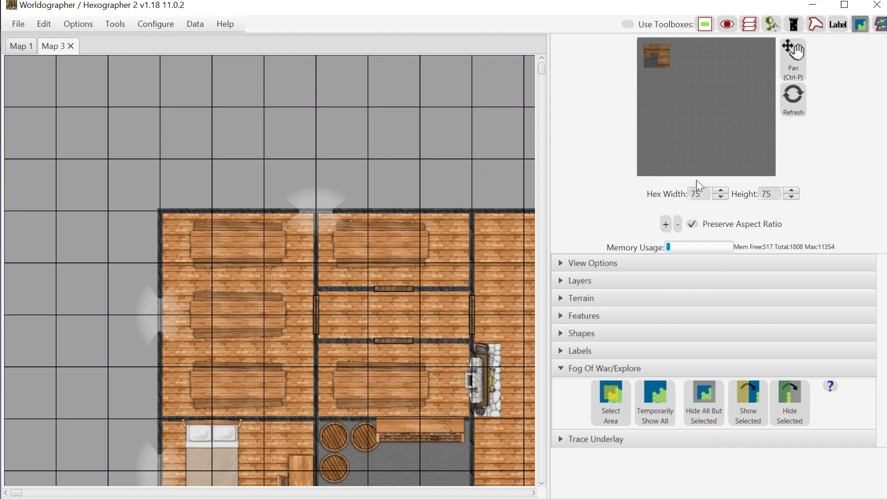
Step: Zoom out to 49.25-pixel tiles and center the whole tavern in view
left_click(677, 225)
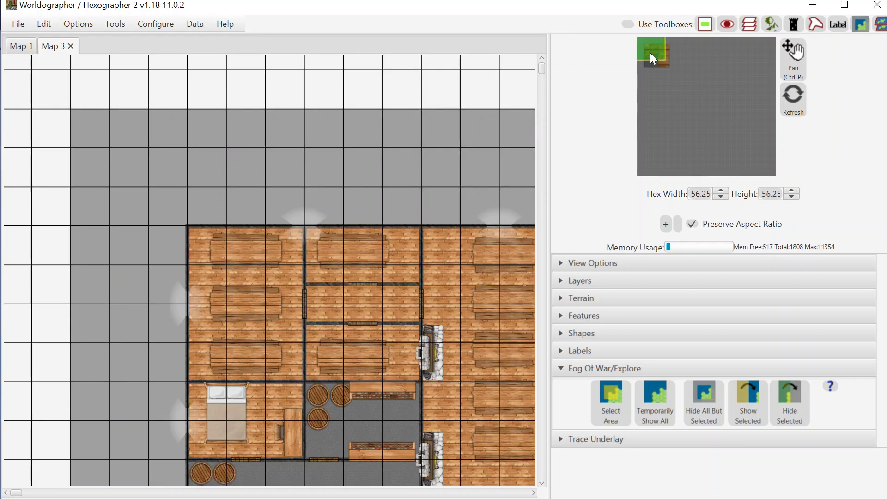
left_click_drag(651, 58, 657, 63)
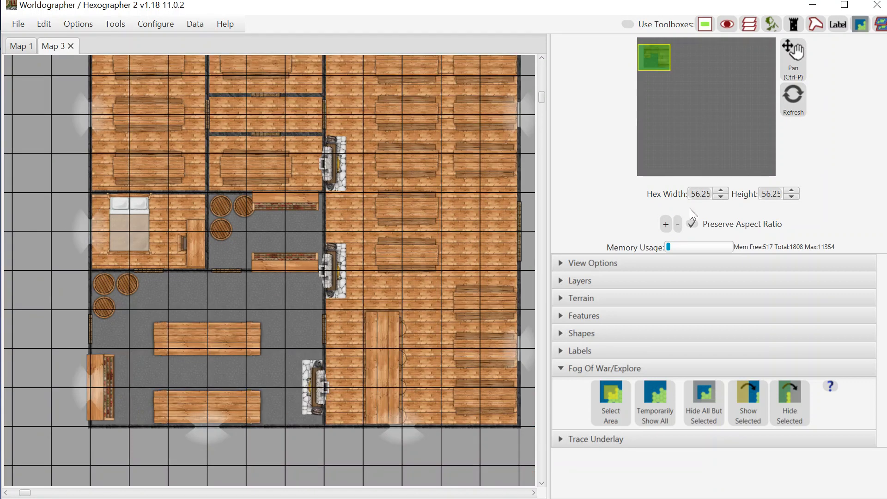
left_click(717, 197)
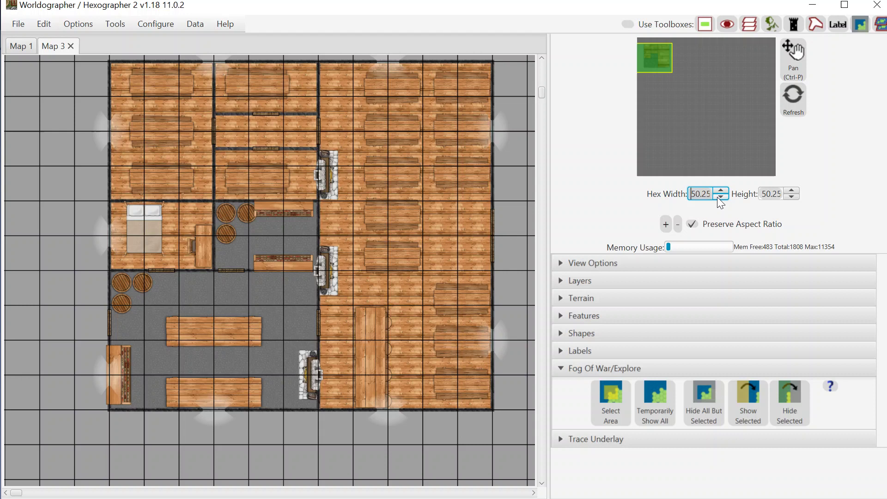
left_click_drag(665, 56, 656, 57)
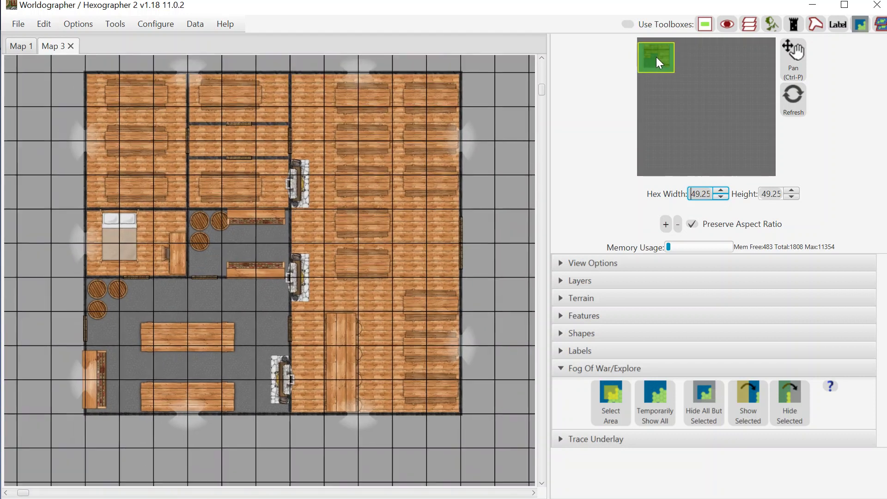
Step: Choose the Polygon shape tool with Forest Floor fill
left_click(614, 333)
left_click(661, 378)
left_click(628, 367)
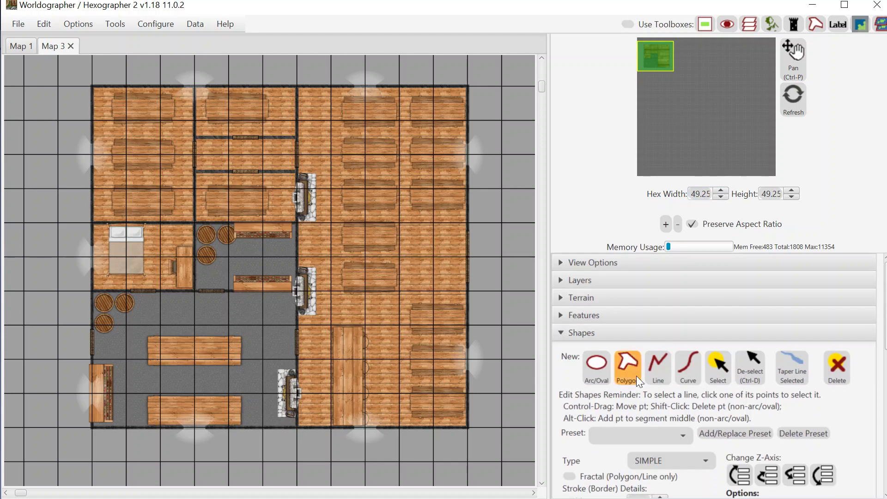
left_click_drag(884, 327, 837, 405)
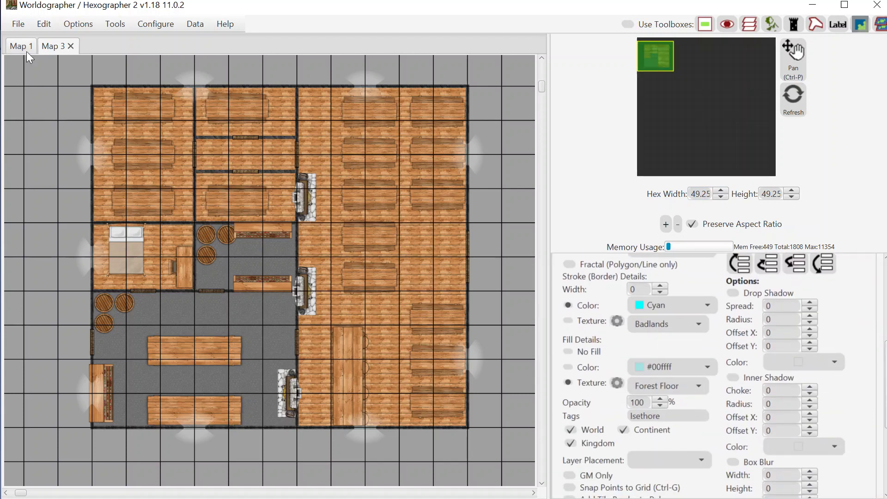
Step: Draw a polygon across the four map corners and send it behind the tavern
left_click(42, 62)
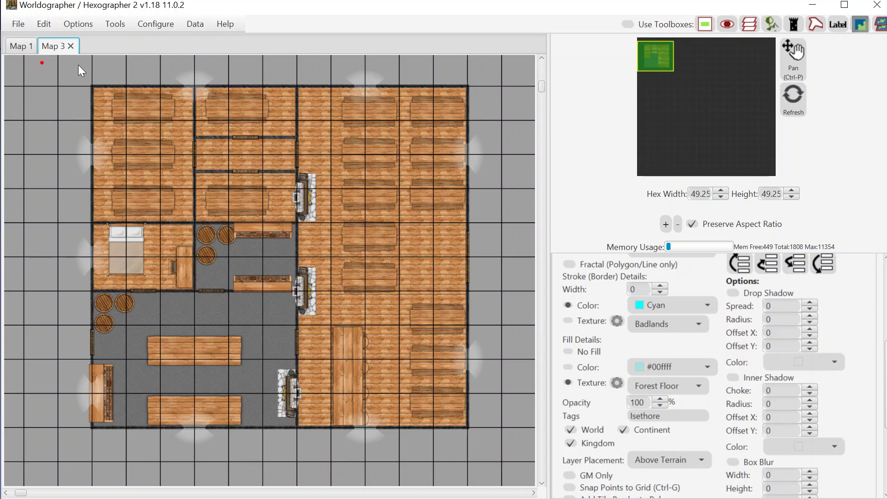
left_click(522, 64)
left_click(522, 456)
left_click(42, 456)
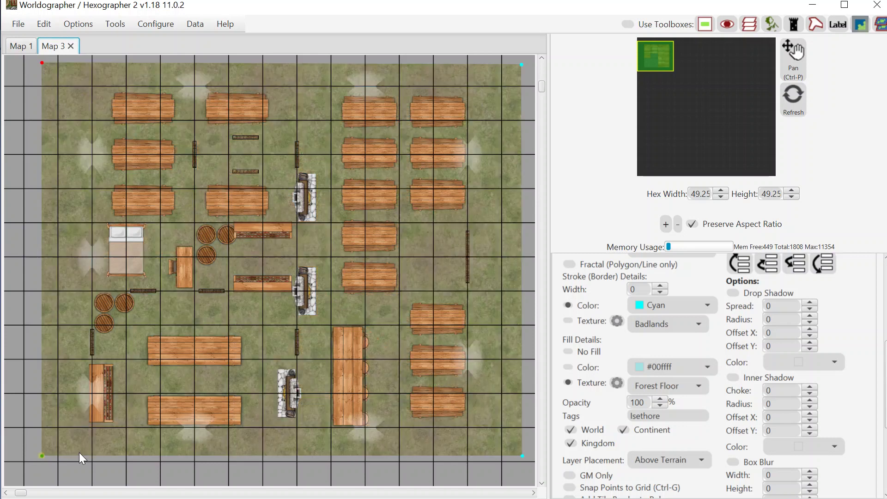
left_click(823, 263)
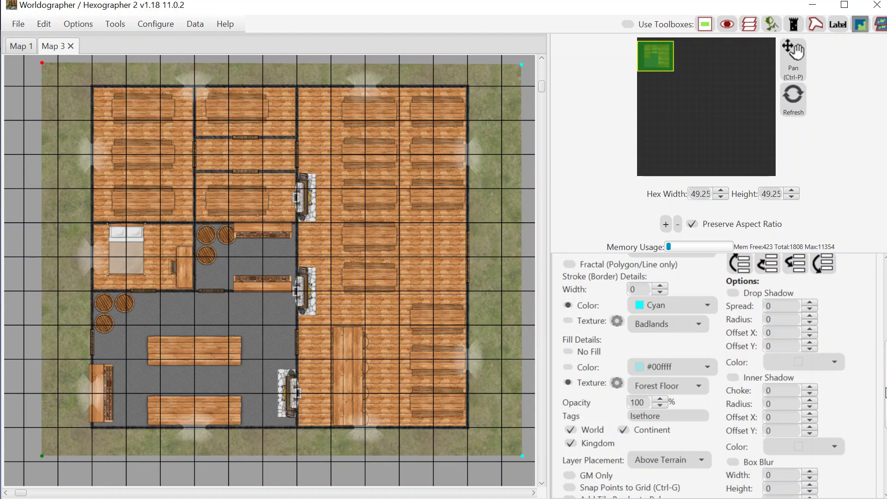
Step: Fog everything except the right-hand dining hall, then turn off Select Area
scroll(785, 416, "down", 5)
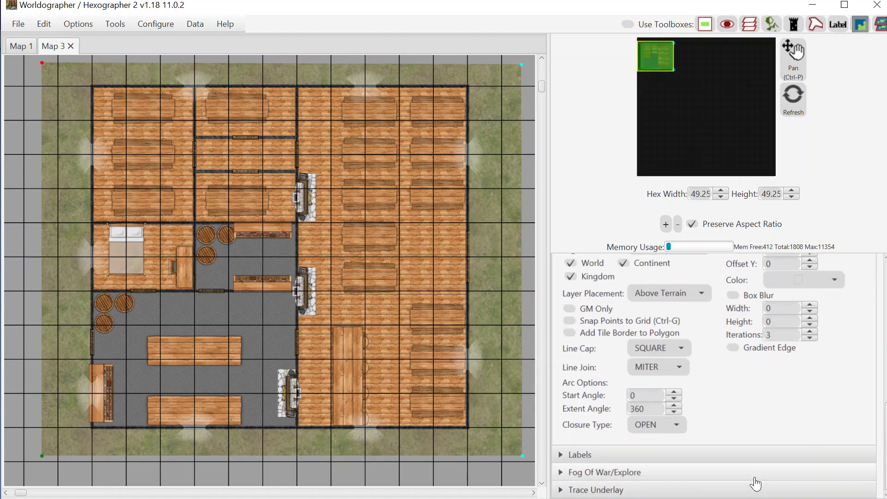
left_click(752, 476)
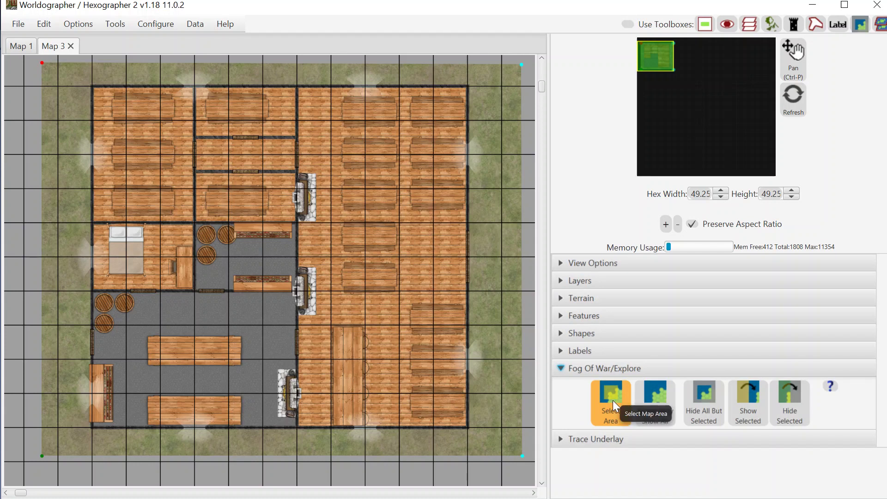
left_click_drag(305, 72, 493, 448)
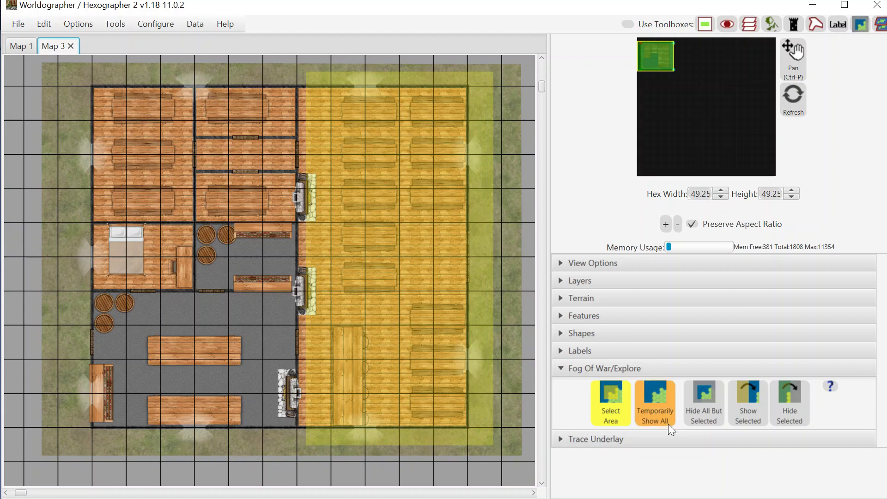
left_click(687, 396)
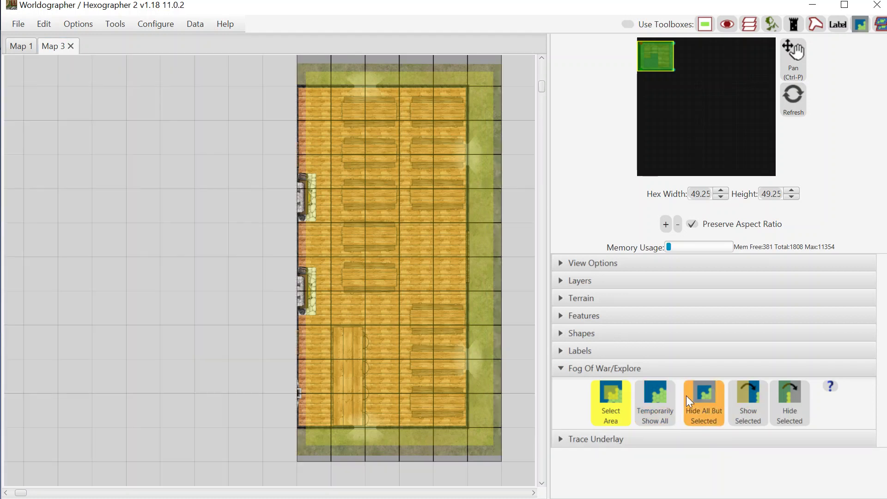
left_click(616, 404)
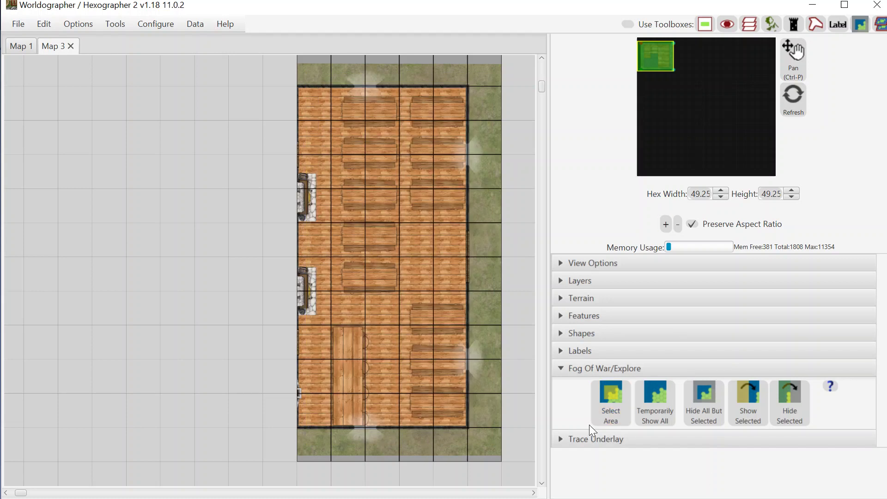
Step: Turn on Temporarily Show All and zoom to frame the whole tavern
left_click(666, 225)
left_click(666, 225)
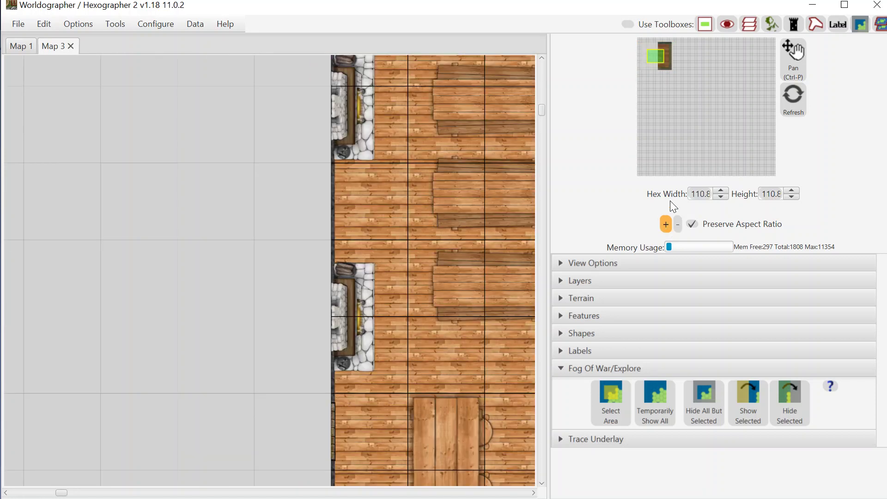
left_click_drag(656, 53, 656, 60)
left_click(678, 225)
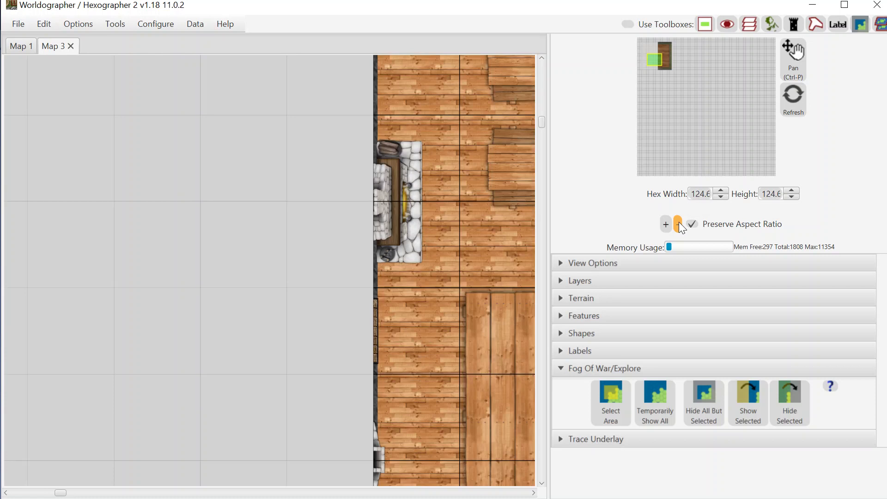
left_click(661, 414)
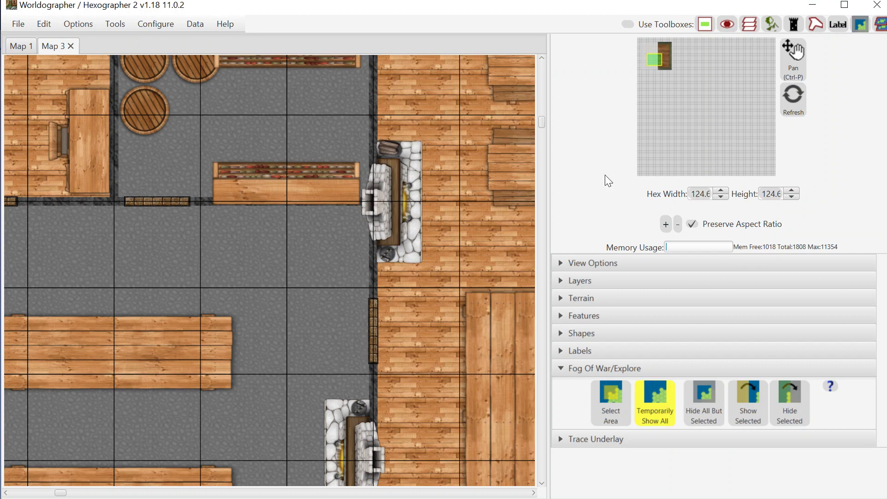
left_click(678, 225)
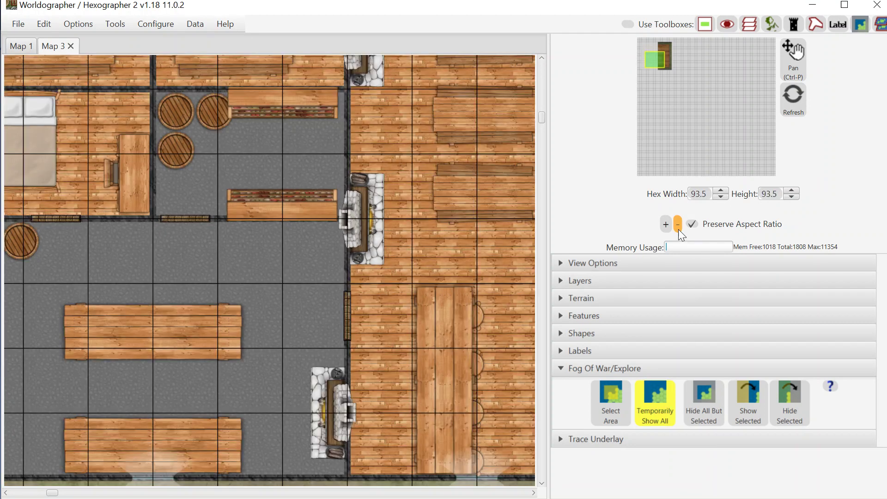
left_click(678, 224)
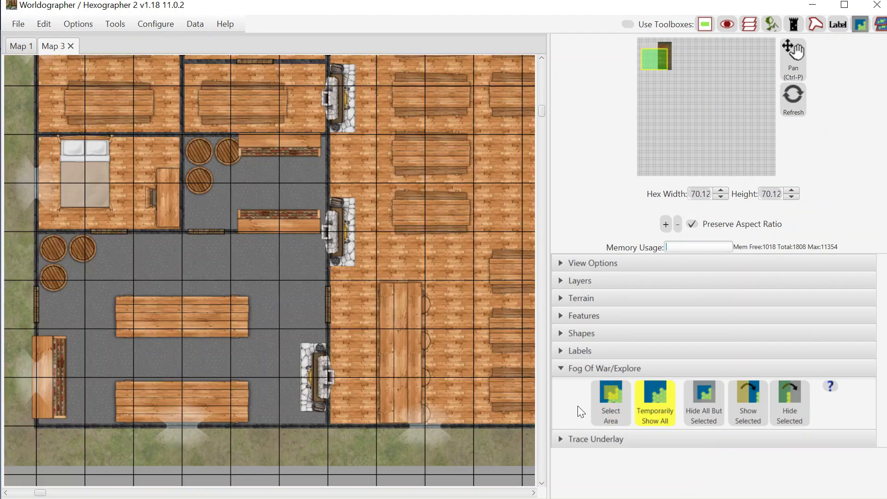
Step: Reveal the lower-left stone-floored room, then turn off Select Area
left_click(610, 400)
left_click_drag(17, 251, 317, 455)
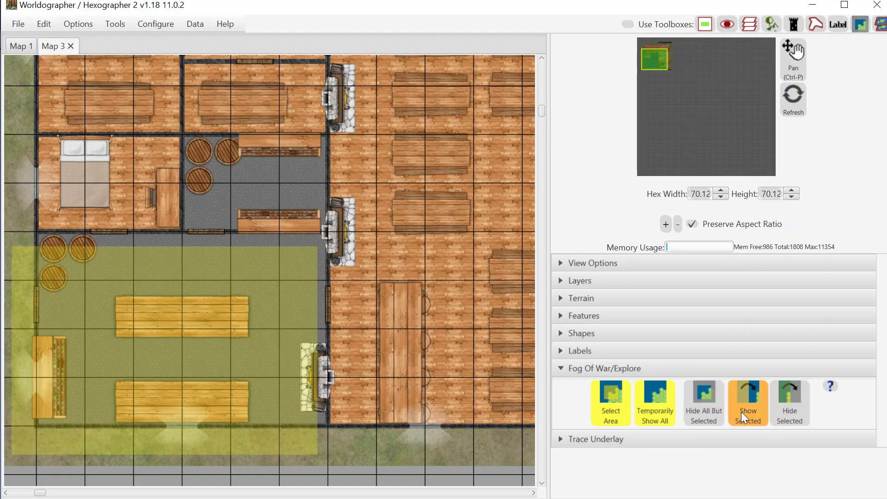
left_click(642, 404)
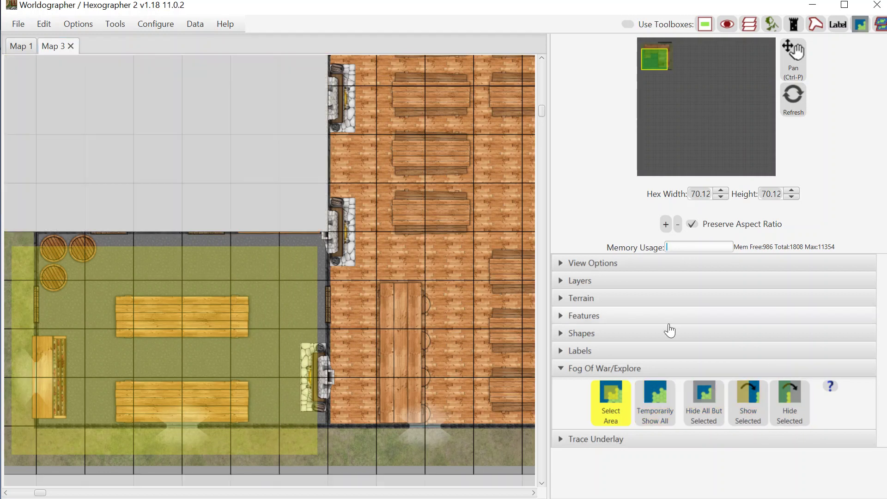
left_click(617, 395)
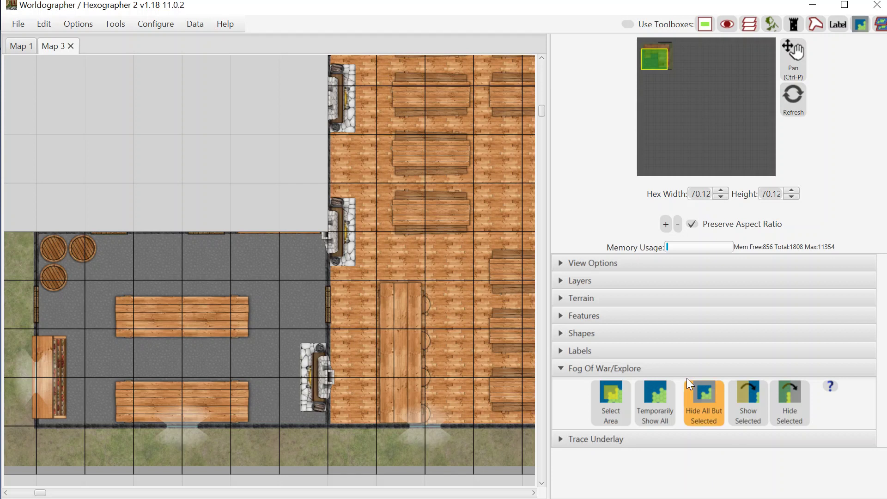
Step: Switch the Features palette category to Token
left_click(635, 317)
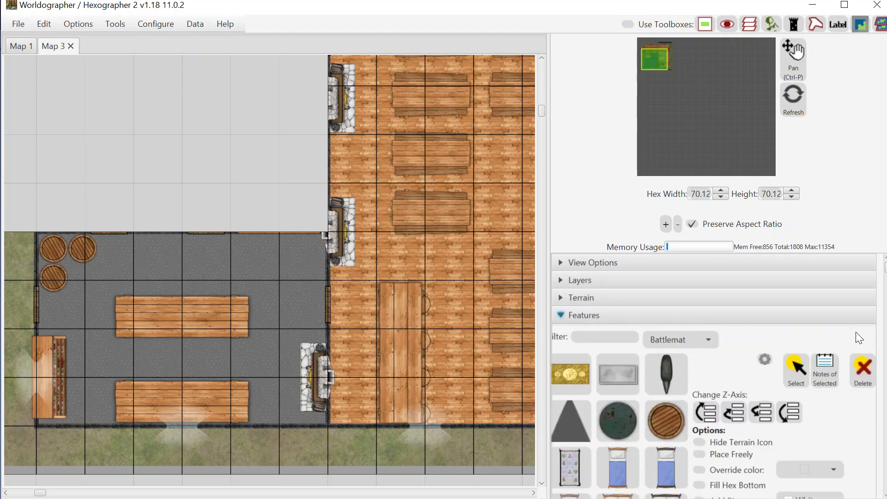
left_click(708, 338)
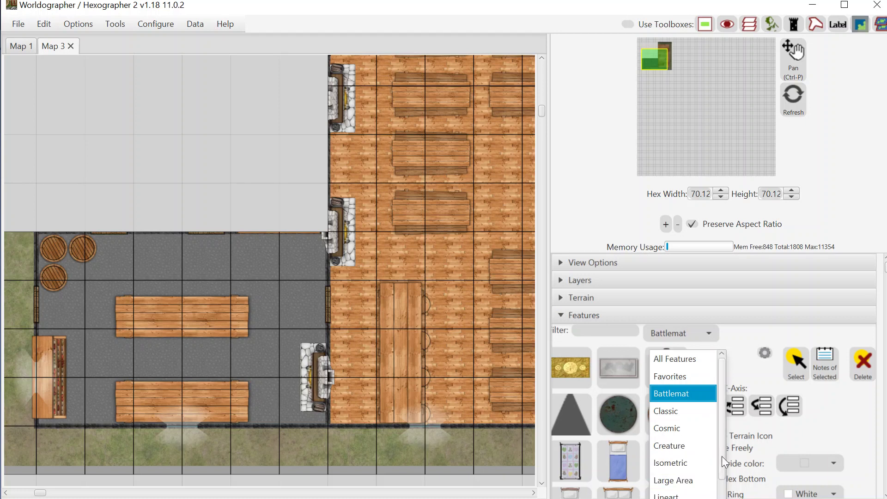
scroll(723, 461, "down", 1)
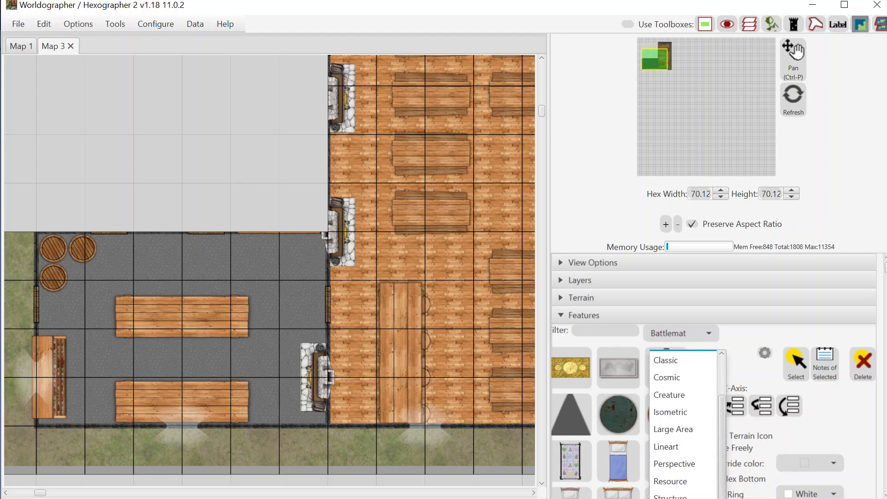
left_click(669, 495)
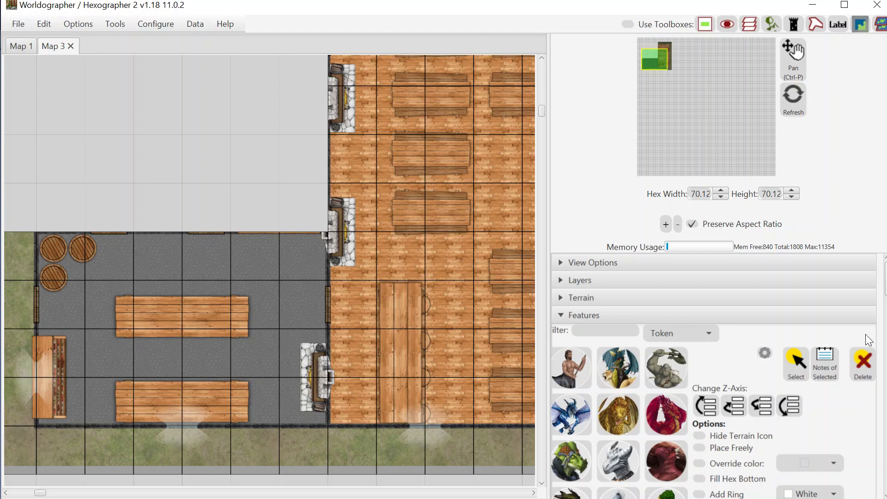
left_click_drag(884, 296, 858, 403)
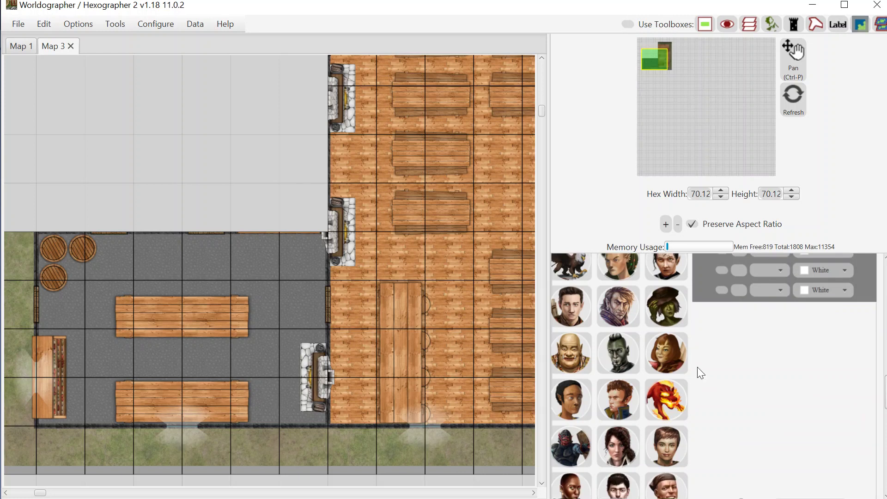
Step: Place the red-haired woman, capped man and hooded man tokens in a column by the long table
left_click(671, 359)
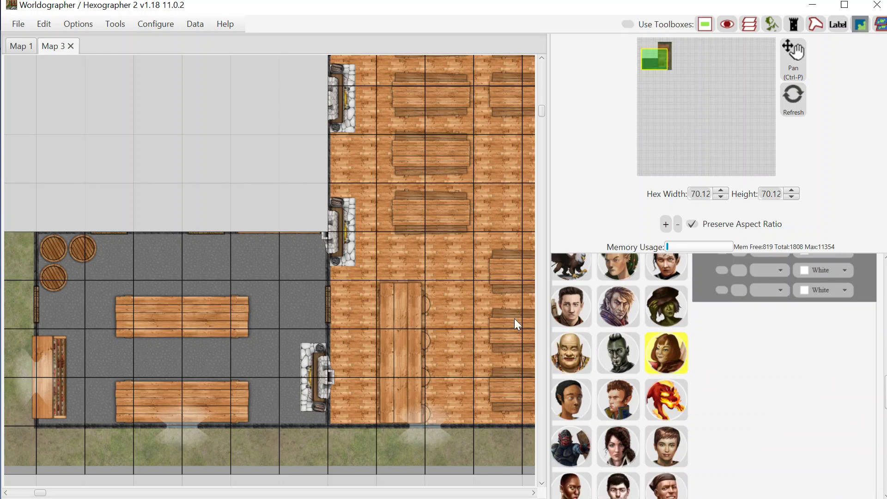
left_click(450, 305)
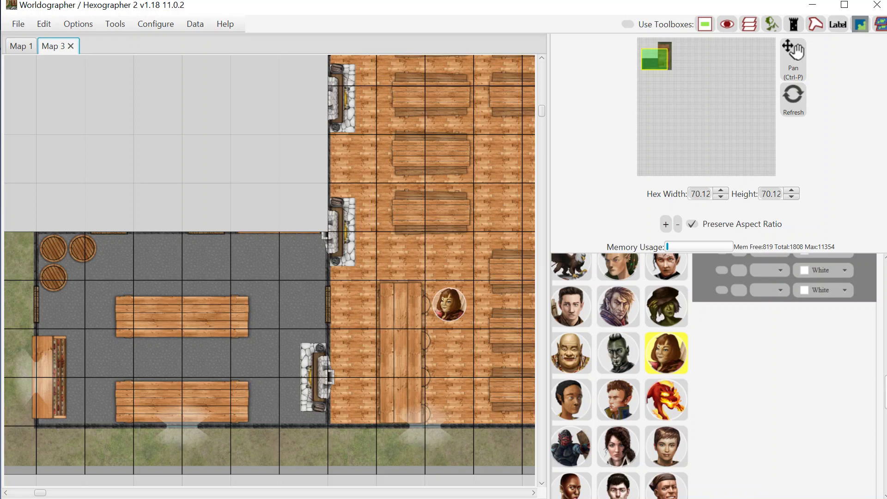
scroll(619, 369, "down", 3)
left_click(649, 412)
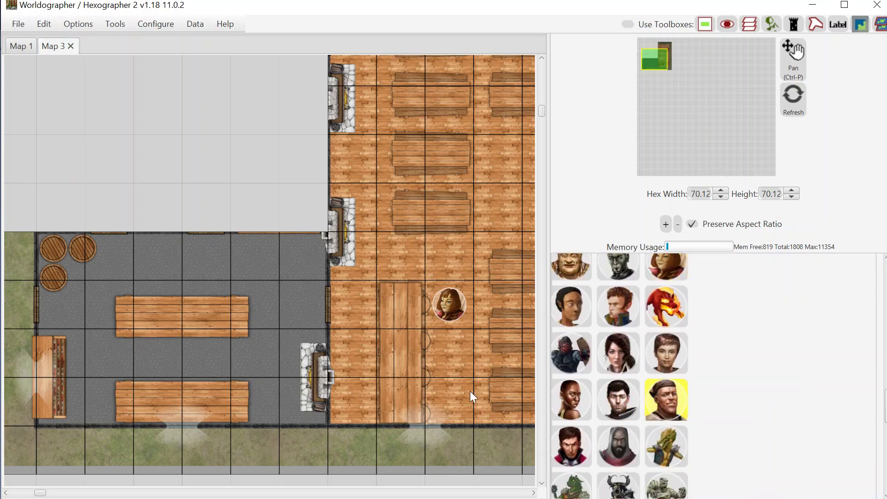
left_click(454, 354)
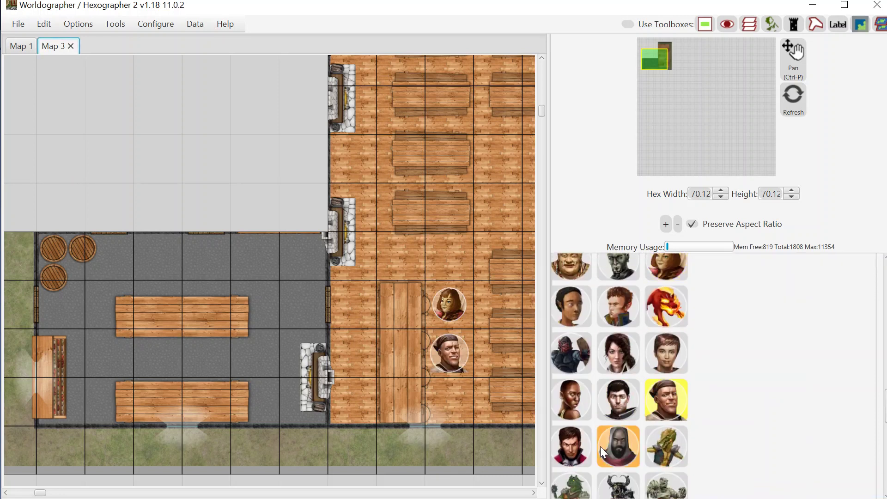
left_click(447, 396)
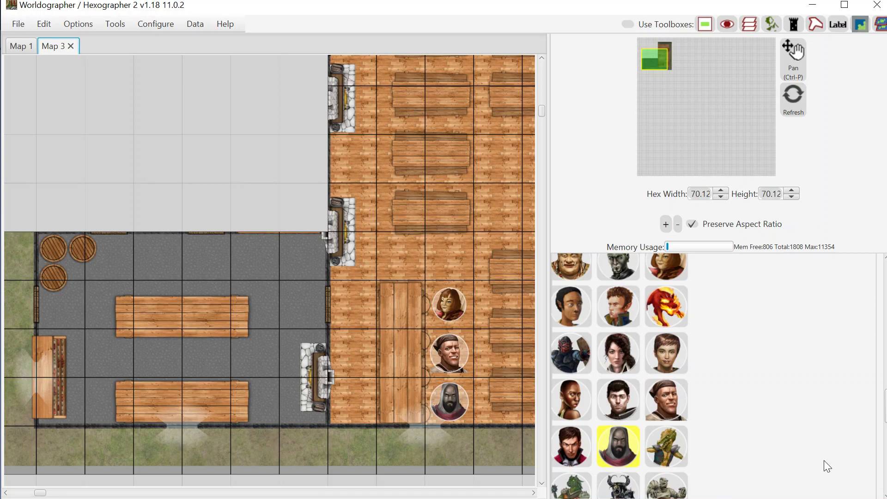
Step: Scroll the token palette until the orc tokens come into view
scroll(824, 460, "up", 4)
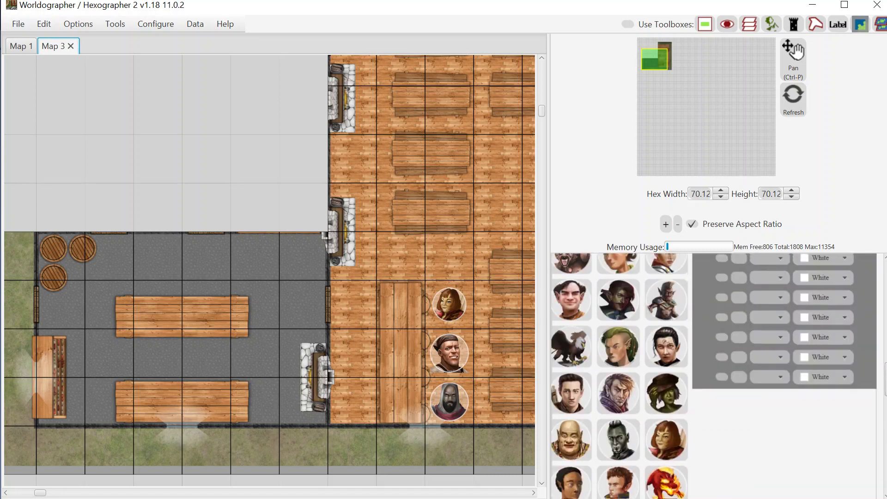
scroll(713, 375, "up", 3)
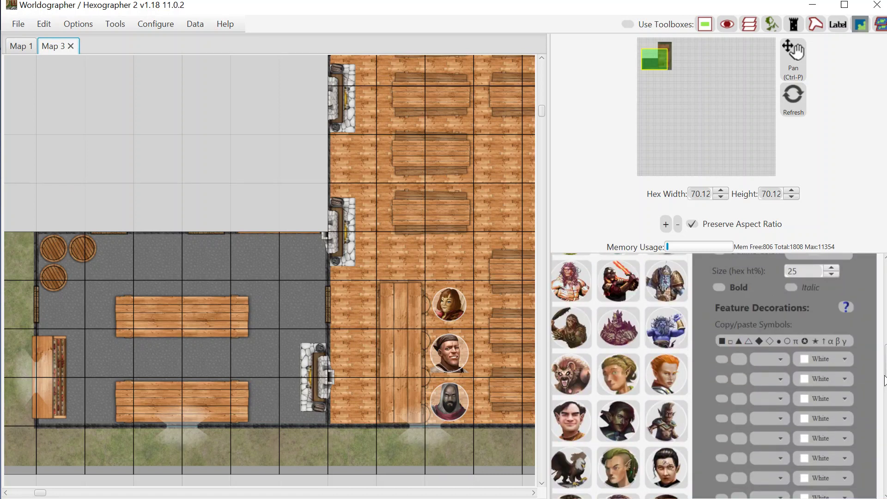
left_click_drag(885, 380, 877, 422)
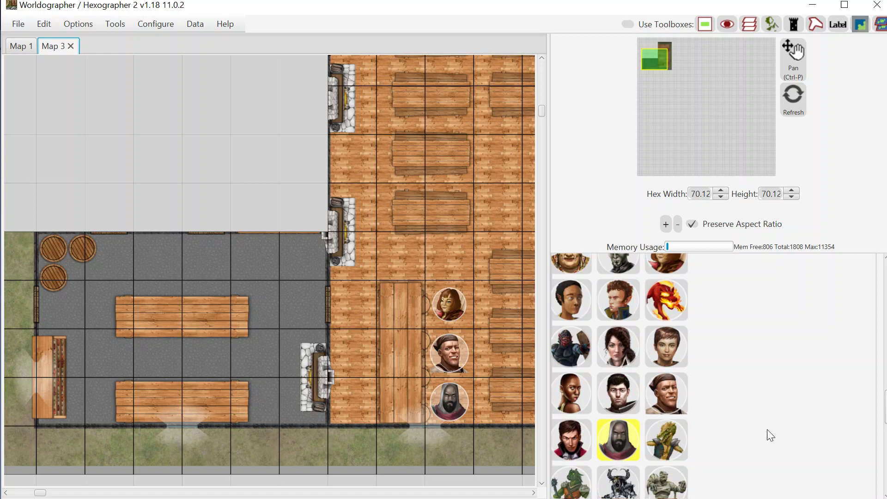
scroll(883, 407, "up", 1)
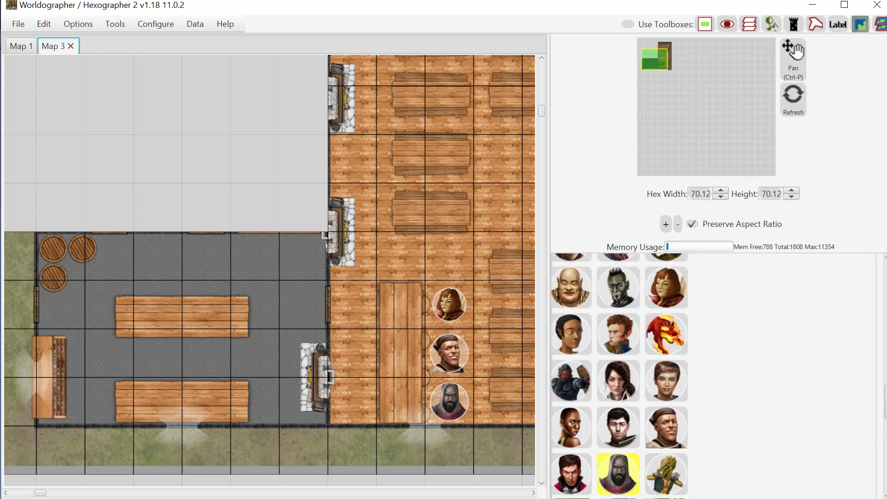
scroll(883, 463, "down", 10)
scroll(883, 463, "down", 2)
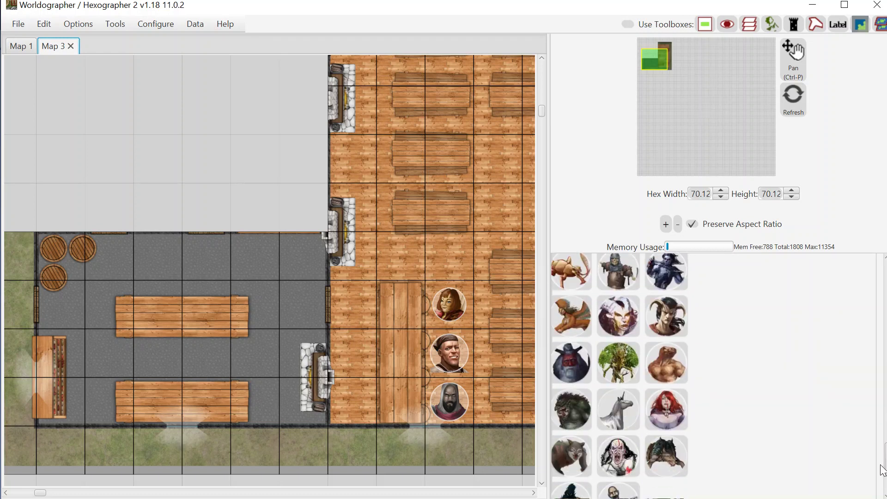
scroll(883, 470, "up", 4)
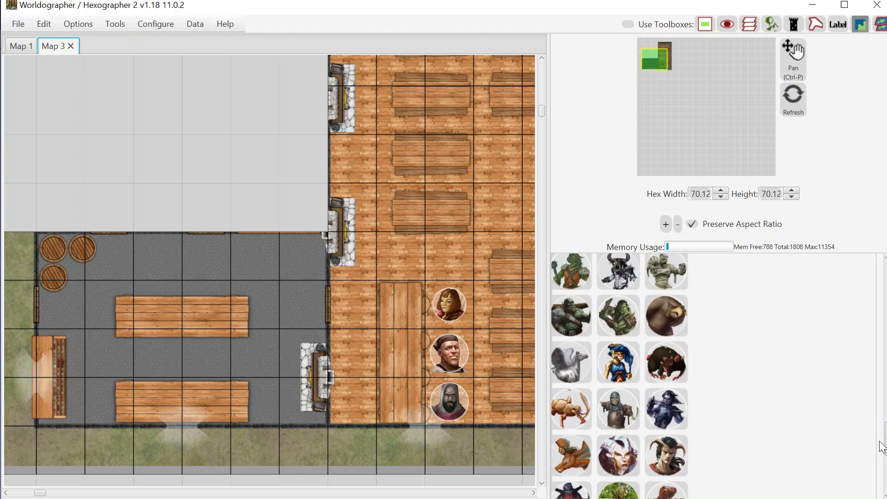
scroll(882, 448, "up", 3)
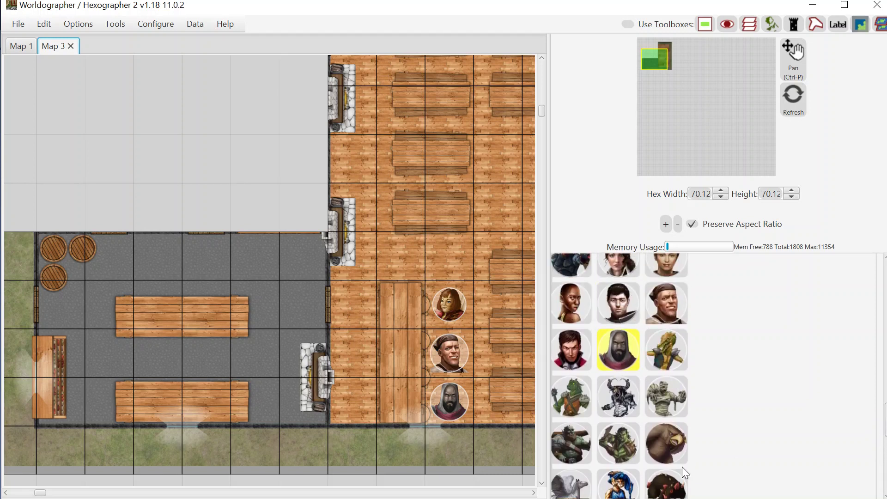
Step: Place four orc tokens in a two-by-two group among the upper-right dining tables
left_click(608, 444)
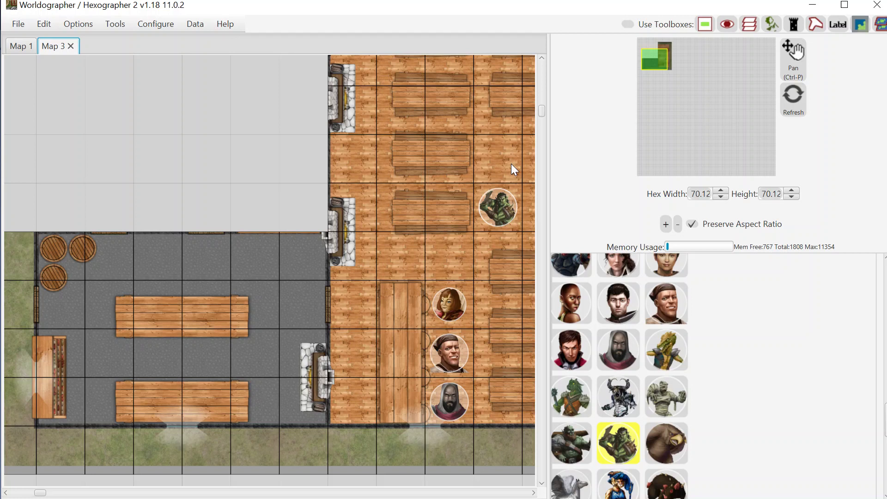
left_click(534, 493)
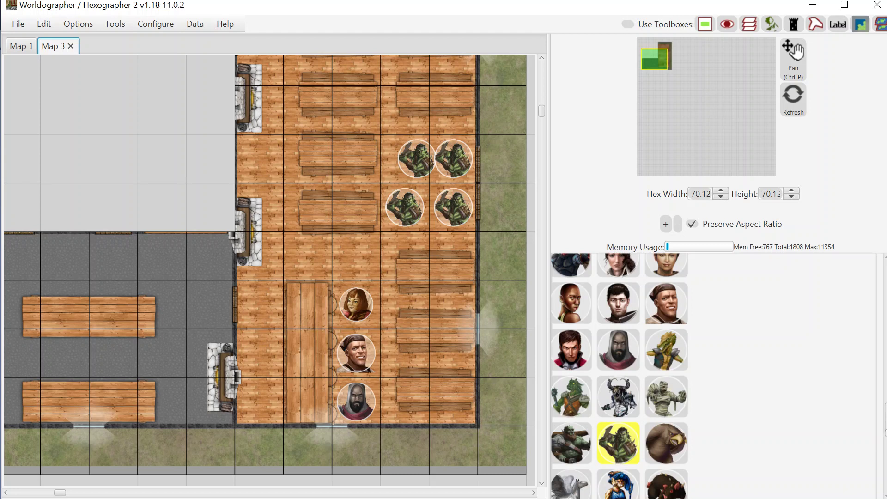
scroll(884, 421, "up", 5)
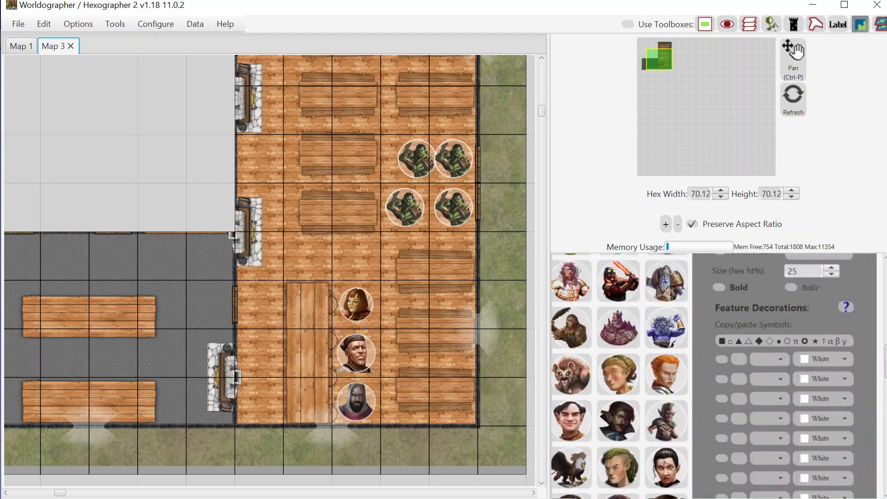
scroll(884, 323, "up", 5)
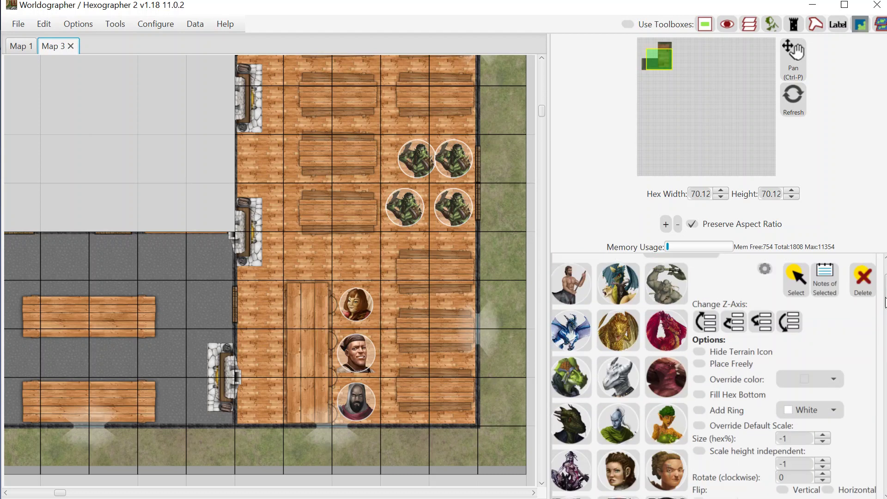
Step: Move two orc tokens toward the central door, setting each to Place Freely off the grid
scroll(885, 303, "up", 1)
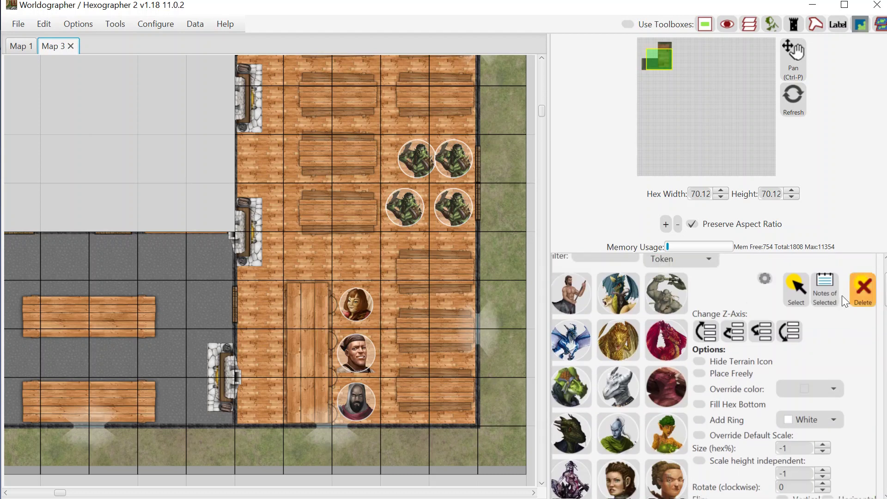
left_click(802, 301)
left_click(439, 225)
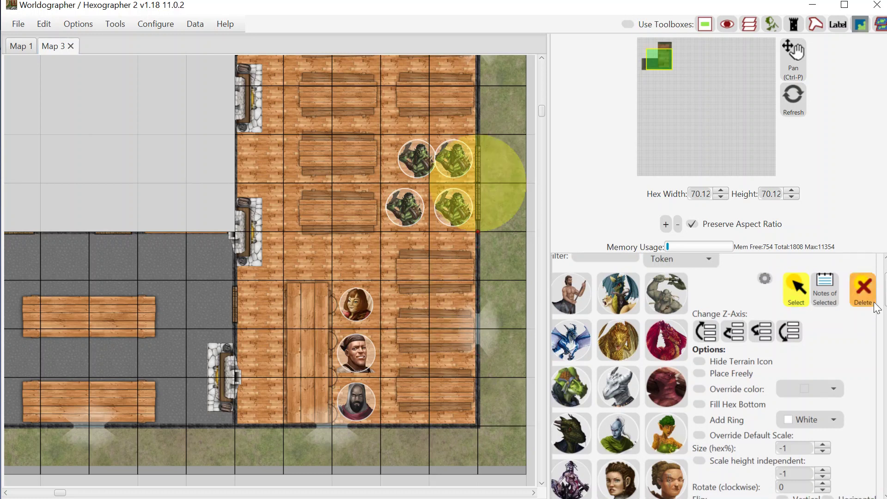
scroll(832, 304, "up", 1)
left_click(409, 208)
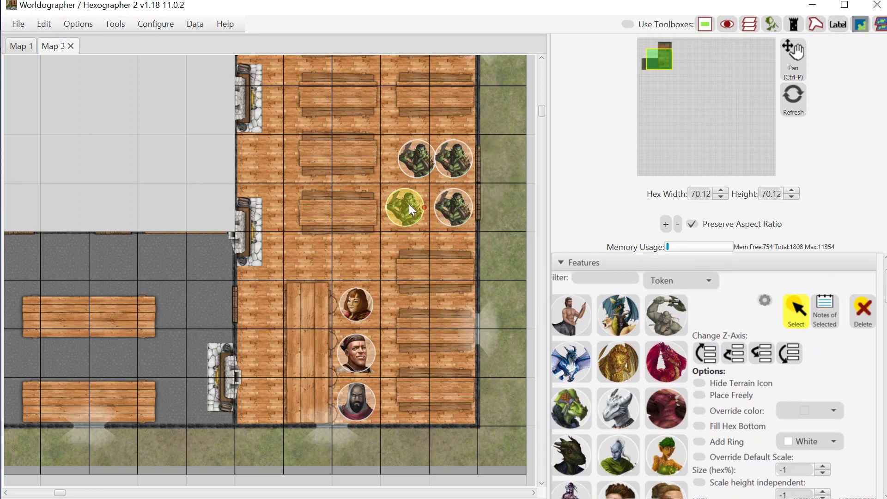
left_click_drag(406, 204, 364, 245)
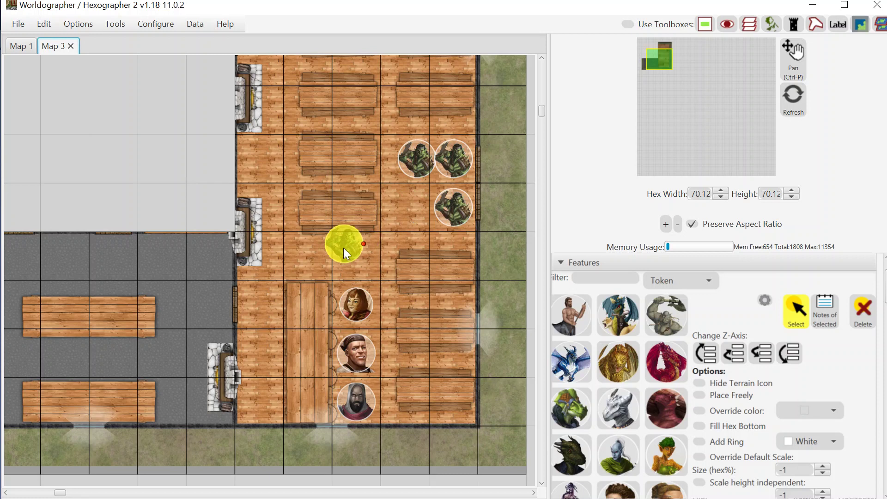
left_click(721, 397)
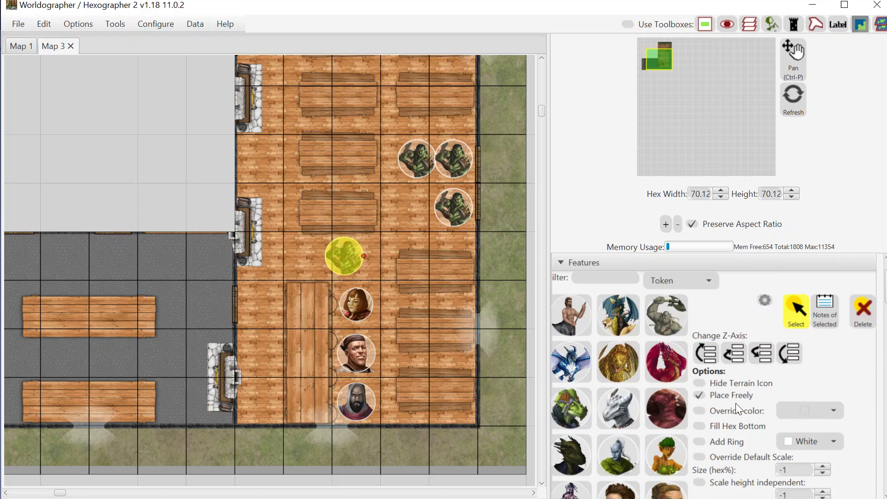
left_click_drag(349, 256, 322, 253)
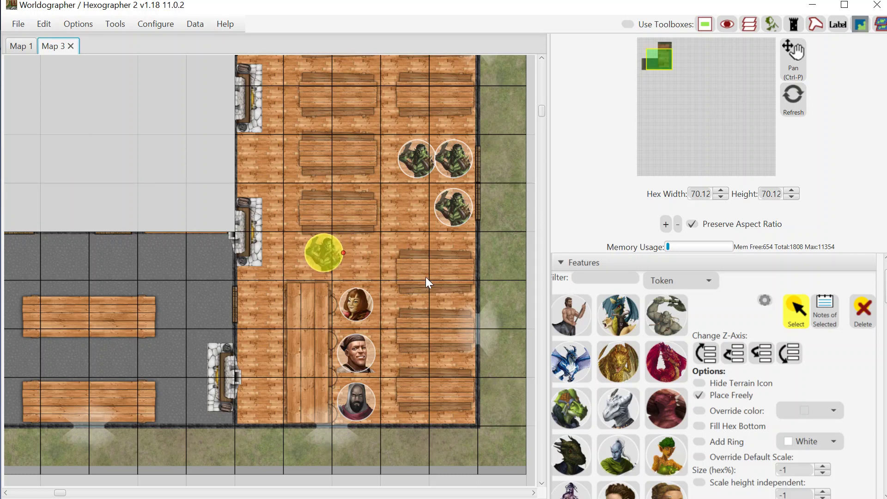
left_click(443, 220)
left_click_drag(448, 206, 387, 243)
left_click(711, 393)
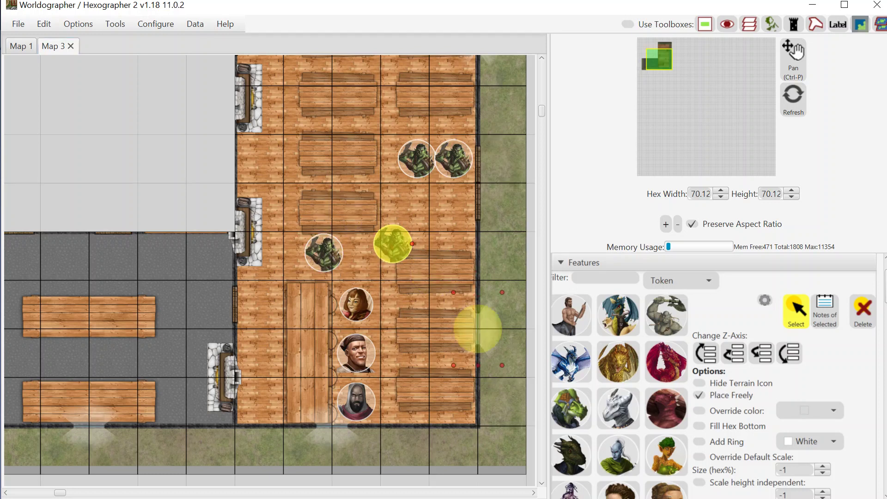
Step: Give three orc tokens the labels 1, 2 and 3
scroll(879, 323, "down", 3)
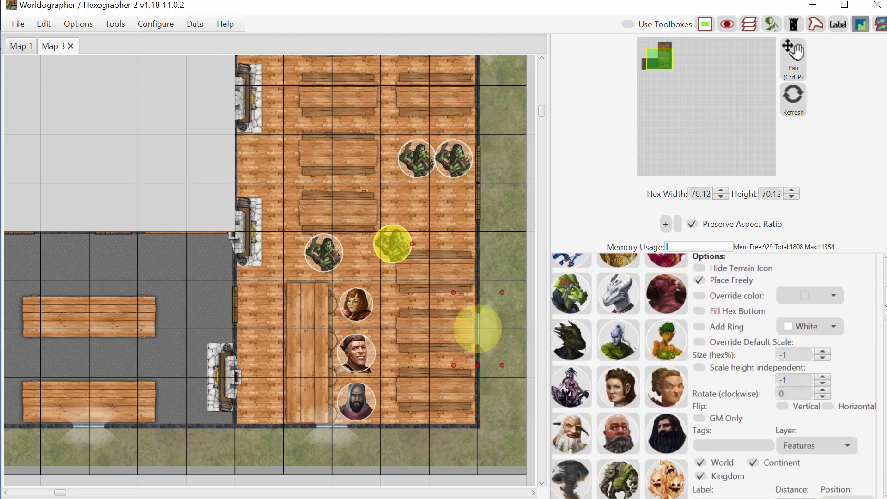
scroll(769, 379, "down", 3)
left_click(730, 370)
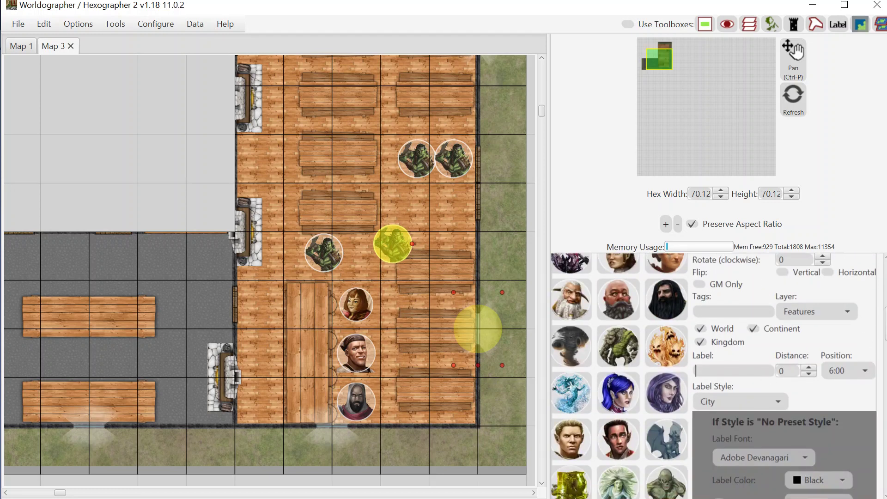
type("1")
left_click(319, 257)
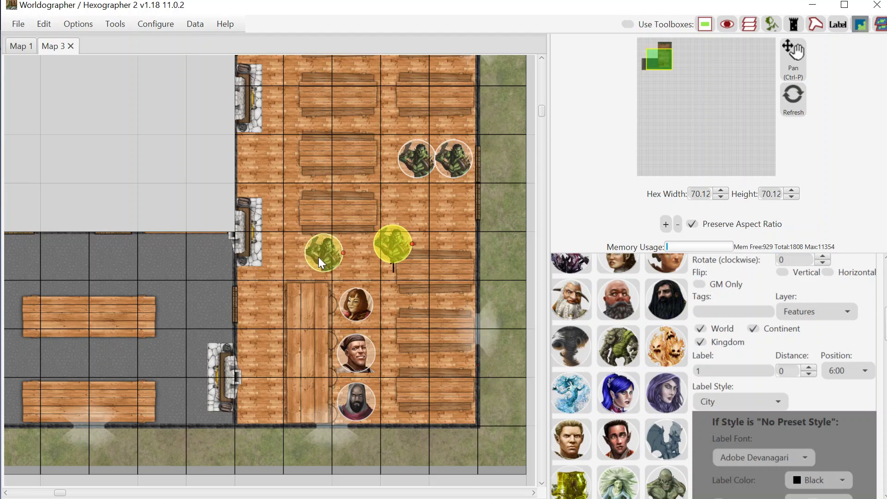
type("2")
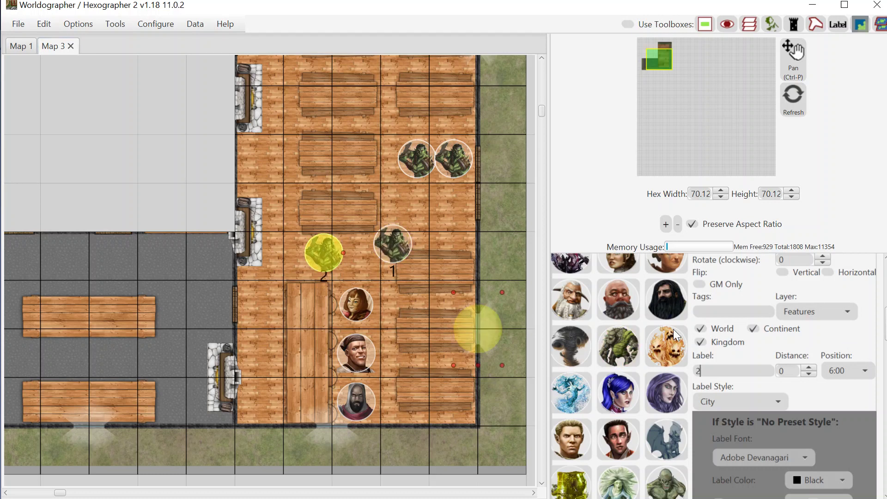
left_click(450, 165)
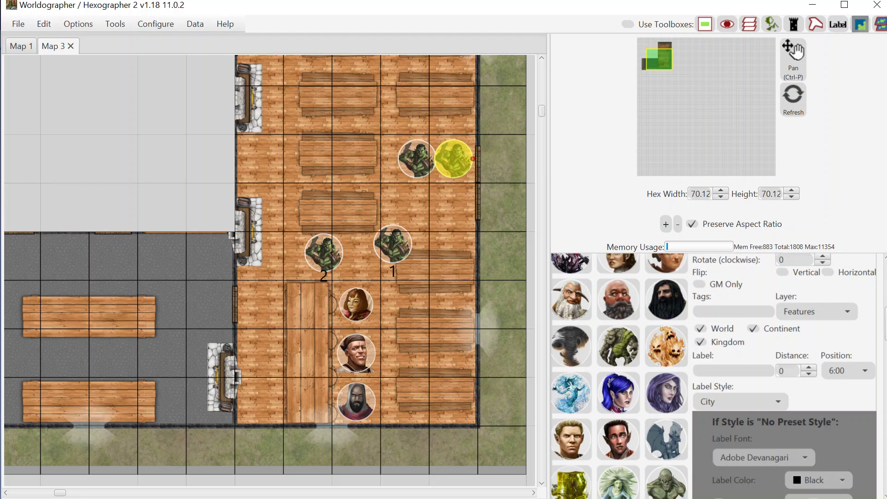
type("3")
Step: Label the last orc 4 and move the bald man token beside the red-haired woman
left_click(428, 170)
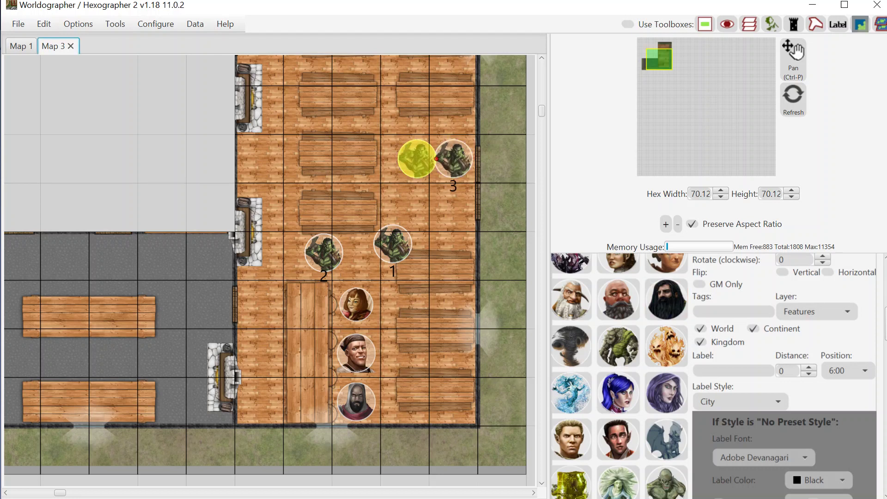
left_click(707, 370)
type("4")
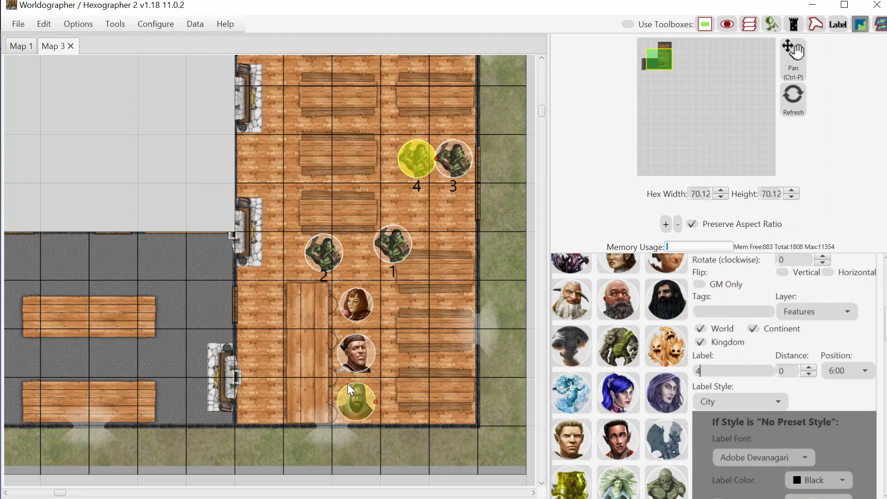
left_click(354, 351)
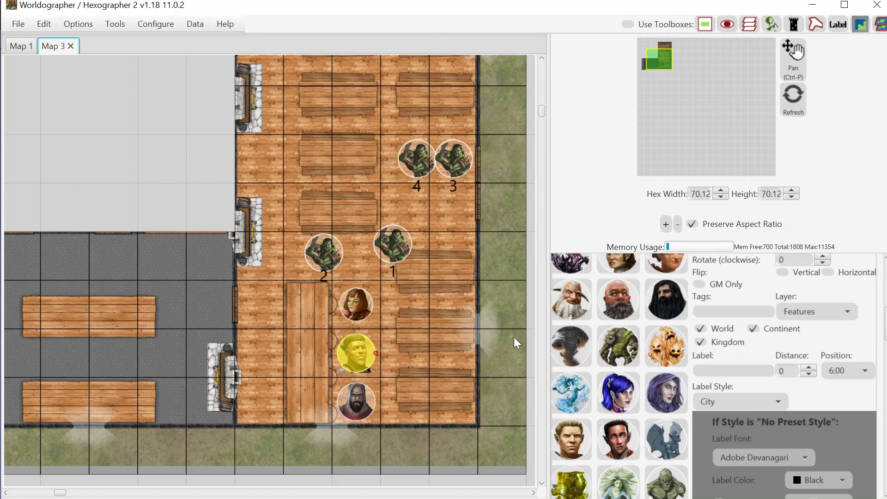
left_click_drag(368, 331, 393, 301)
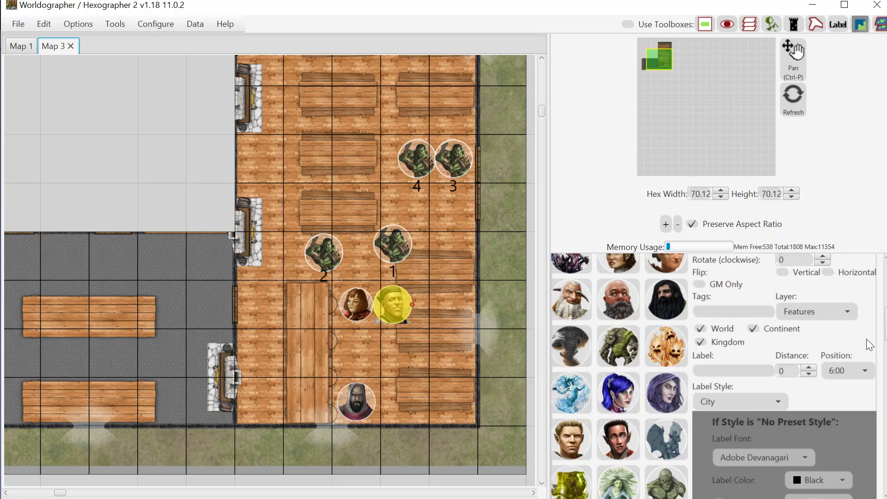
key("ctrl+v")
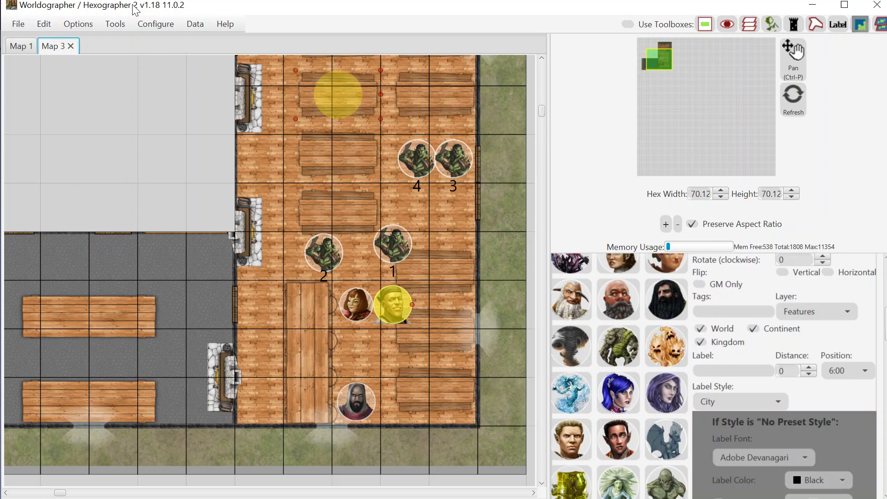
left_click(418, 114)
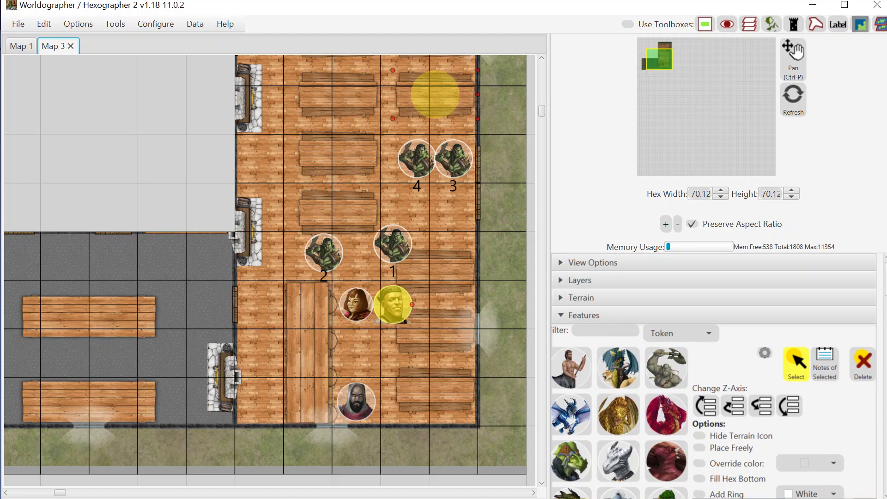
scroll(712, 375, "down", 1)
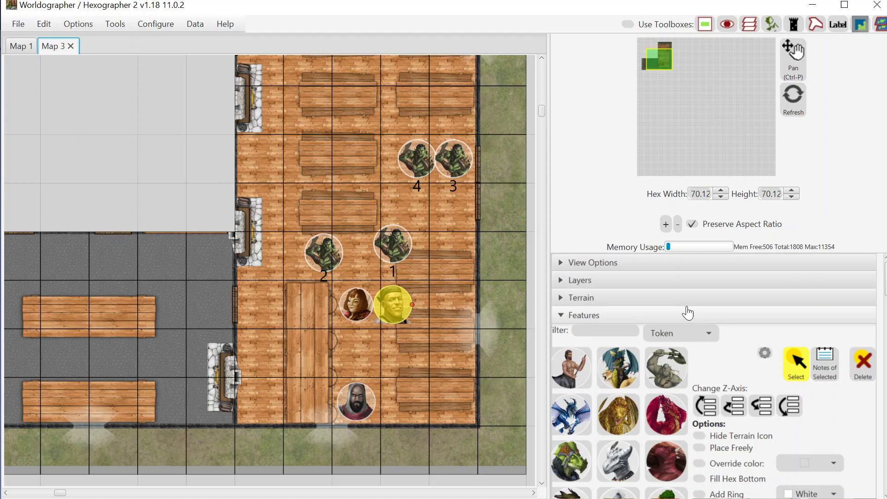
Step: Collapse the Features token library and show the Fog Of War/Explore tools instead
left_click(686, 315)
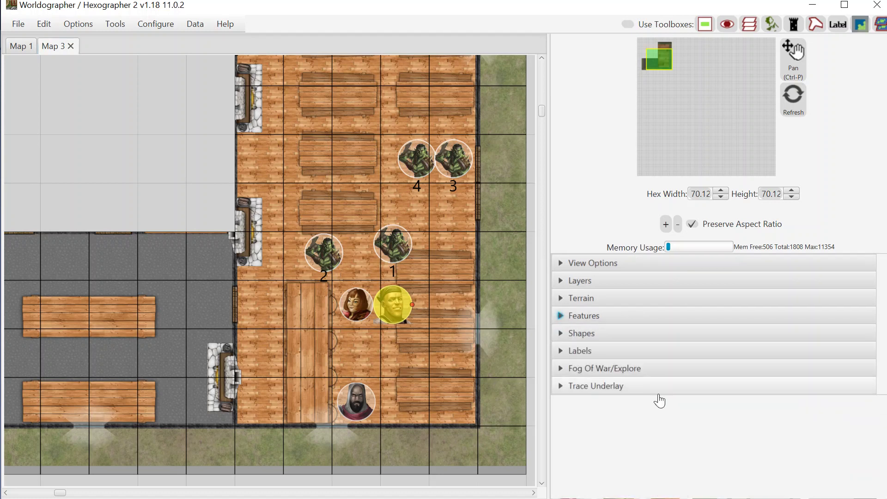
left_click(642, 371)
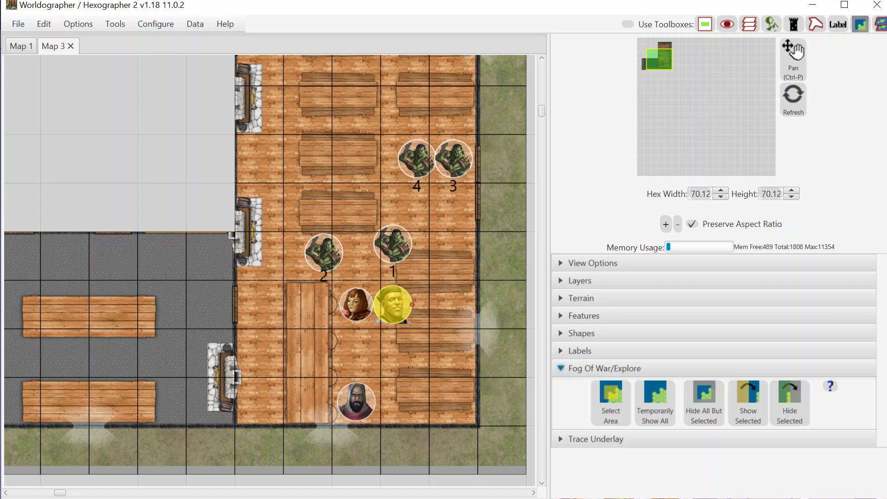
left_click_drag(393, 365, 481, 395)
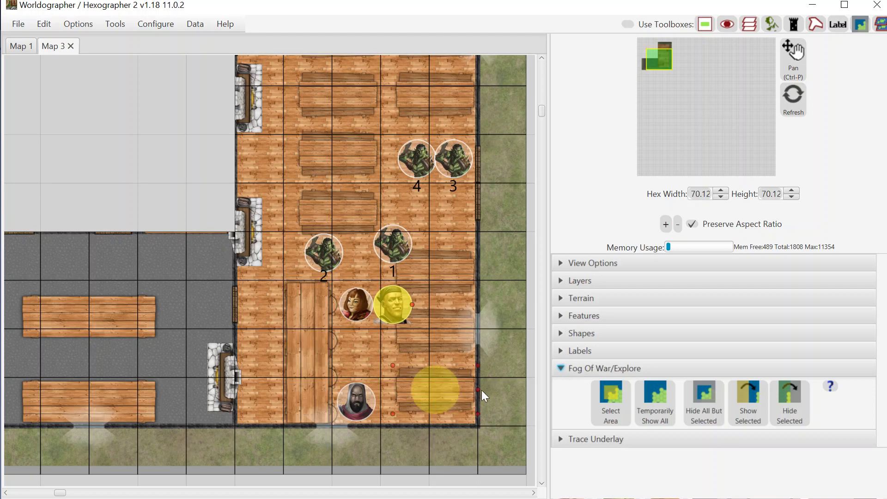
key("Delete")
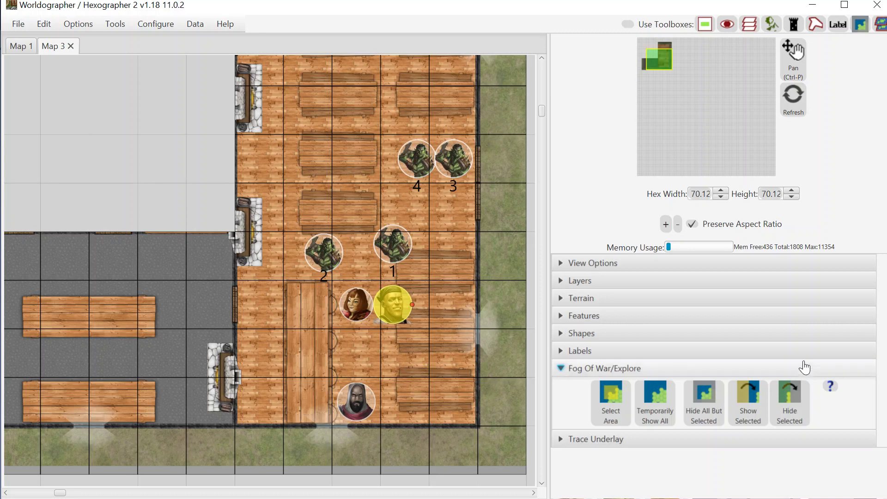